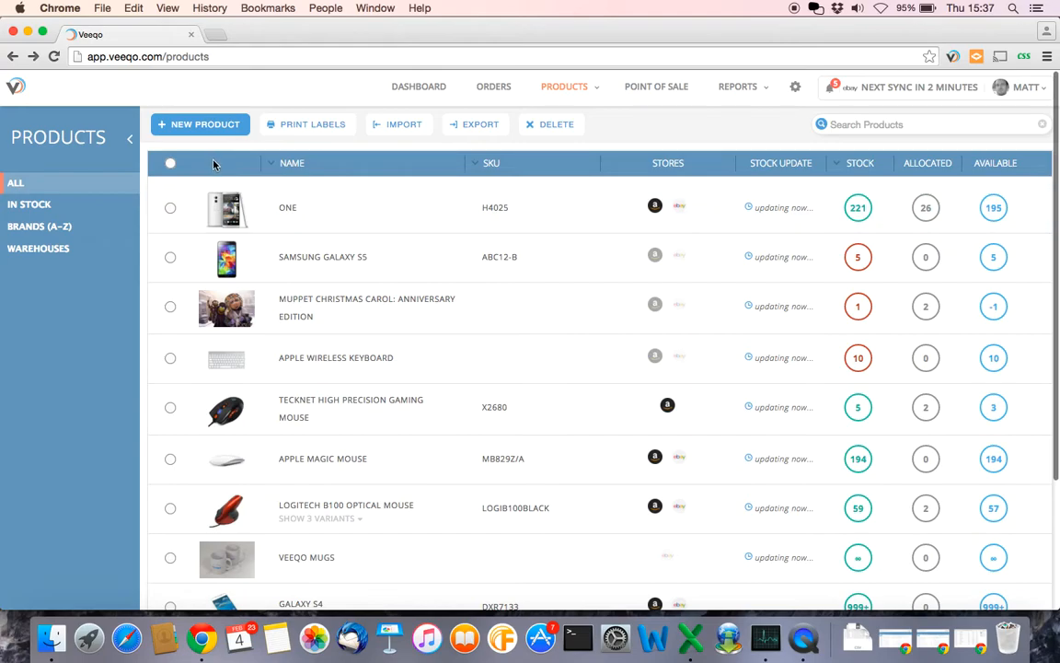
- Search products for 'superman' and expand the Men's Superman Short Sleeve T-Shirt's 8 size variants
scroll(288, 405, "down", 3)
scroll(288, 405, "down", 2)
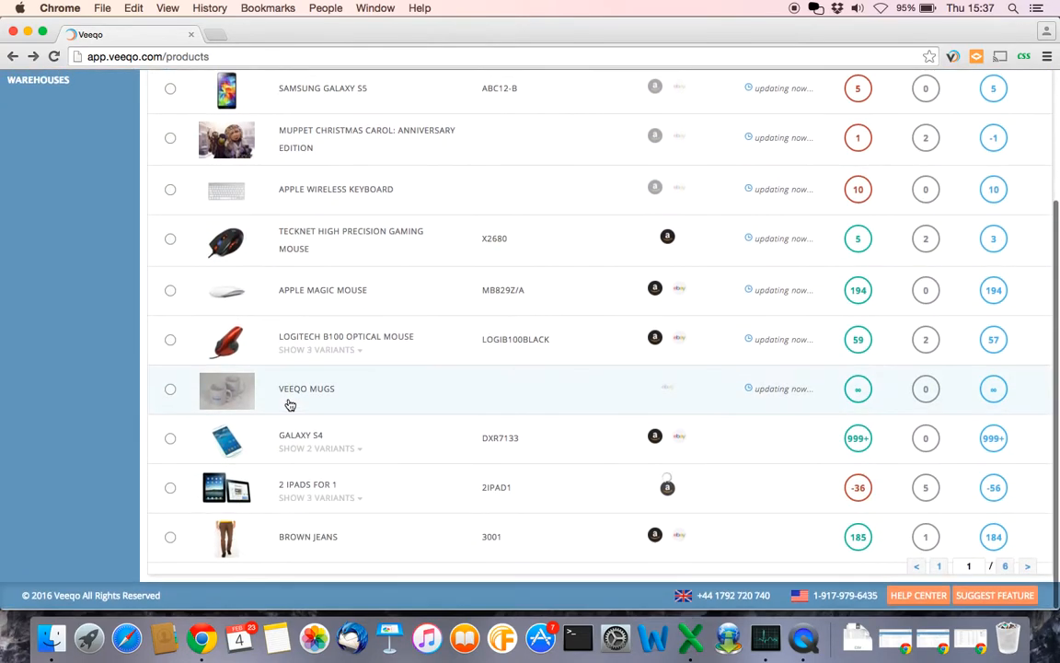
scroll(288, 405, "up", 5)
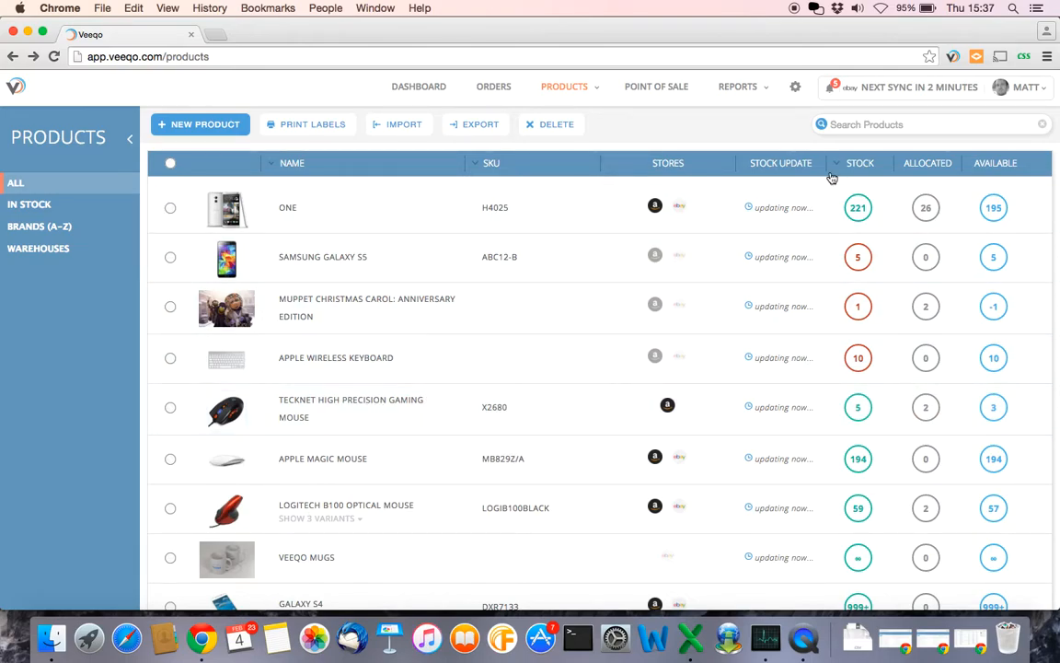
type("superman")
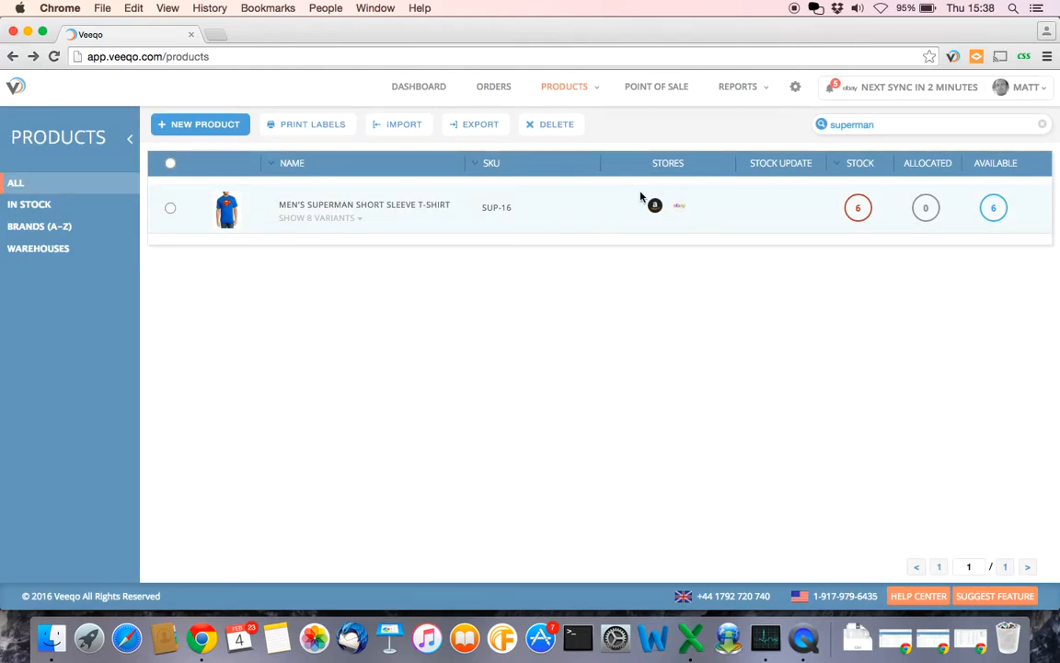
left_click(327, 225)
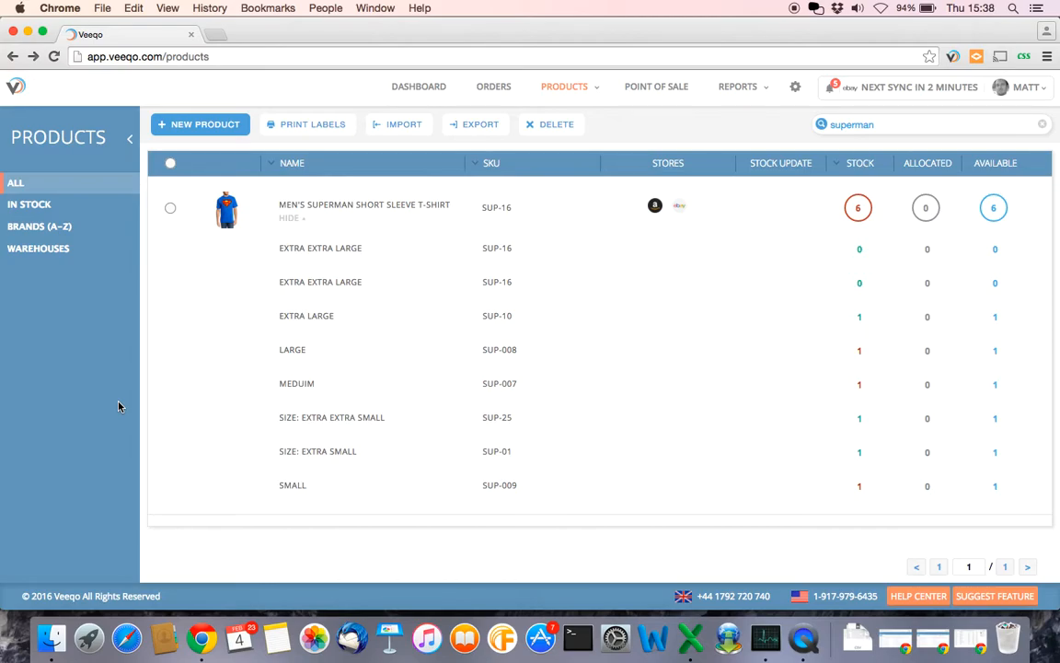
- Open the Superman T-shirt's details and edit its Extra Extra Large variant (SKU SUP-16)
left_click(365, 207)
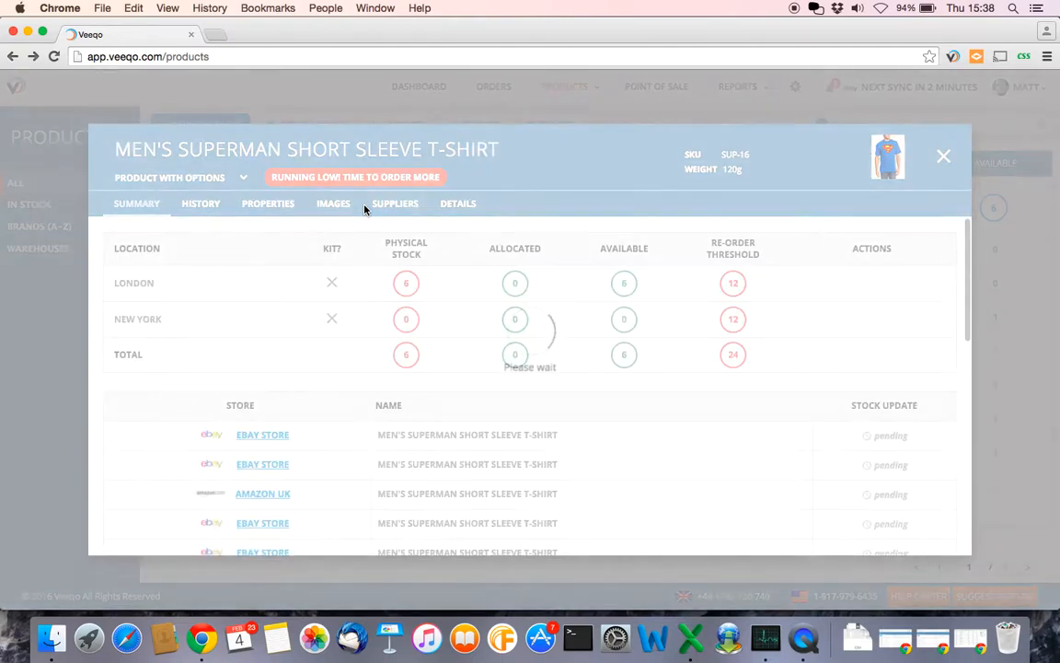
scroll(256, 395, "down", 10)
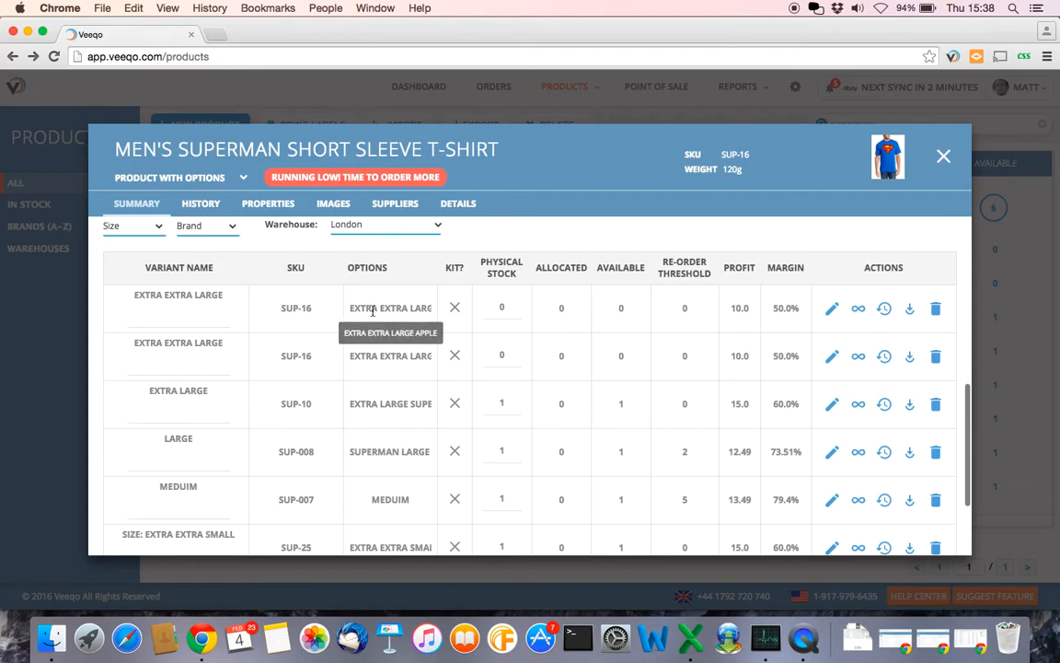
left_click(832, 308)
scroll(268, 348, "down", 2)
scroll(268, 348, "up", 2)
scroll(268, 346, "down", 2)
scroll(266, 347, "down", 2)
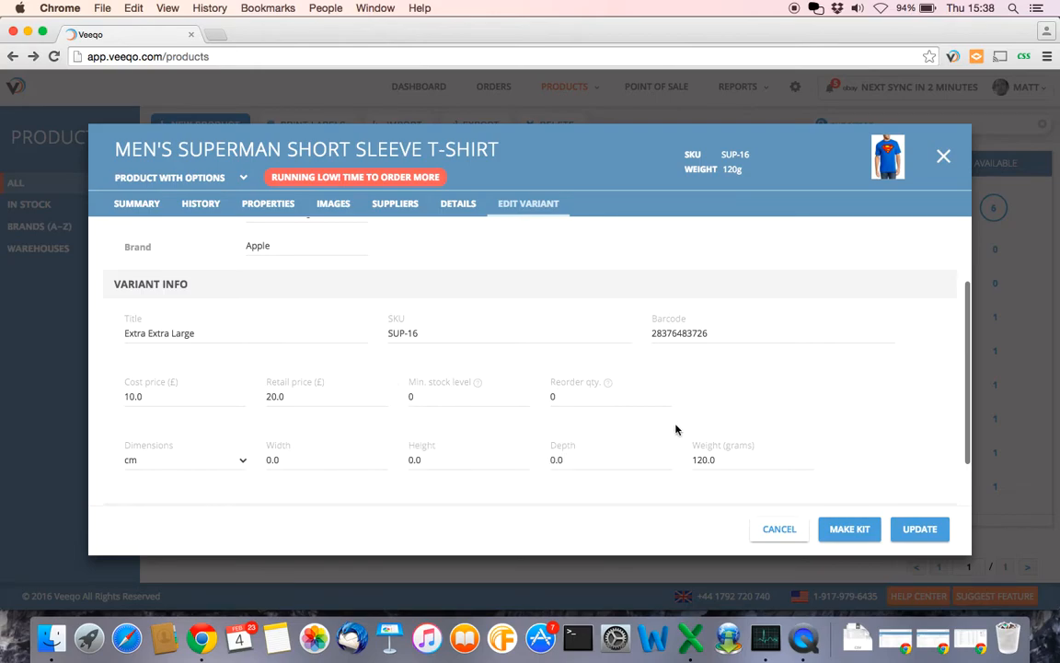
scroll(493, 363, "up", 3)
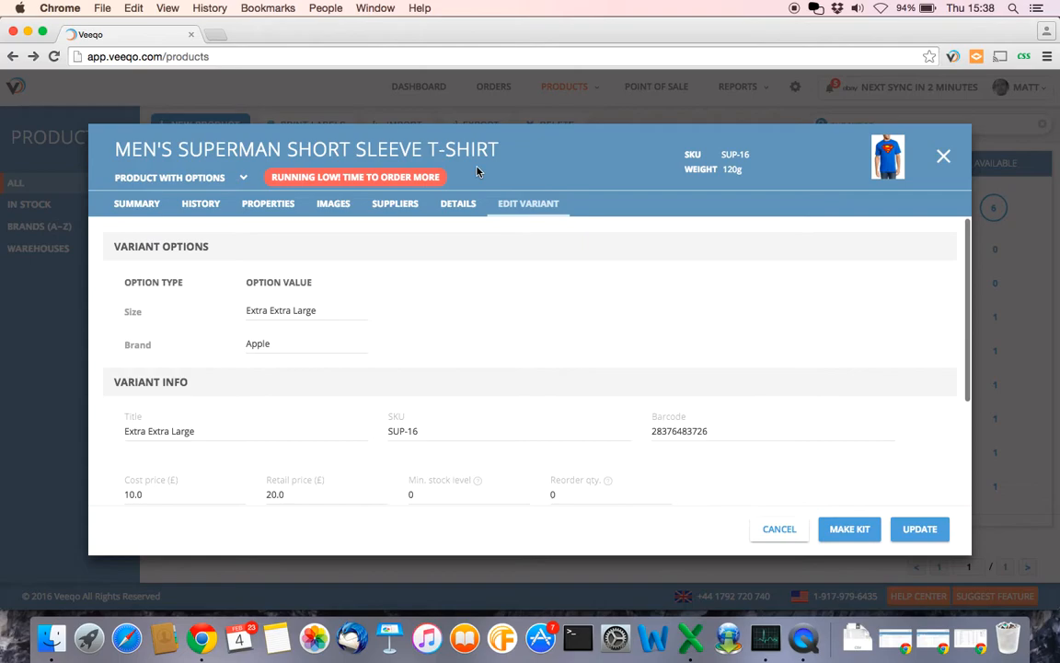
- On the Details tab, append 'Extra Extra Large' to the 'Superman T Shirt' description
left_click(463, 206)
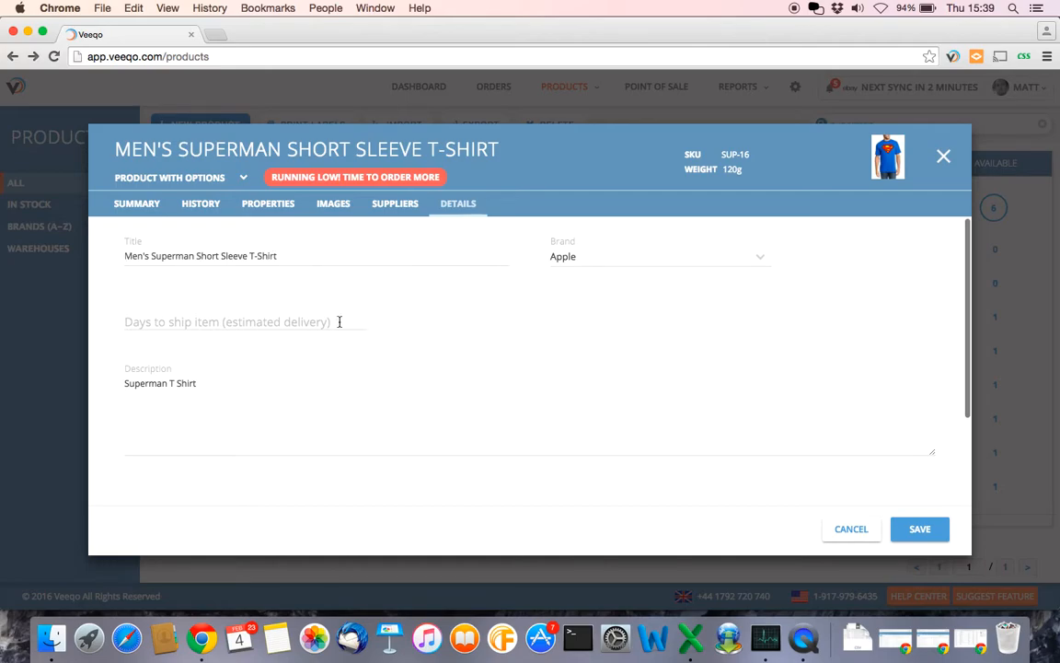
left_click(211, 384)
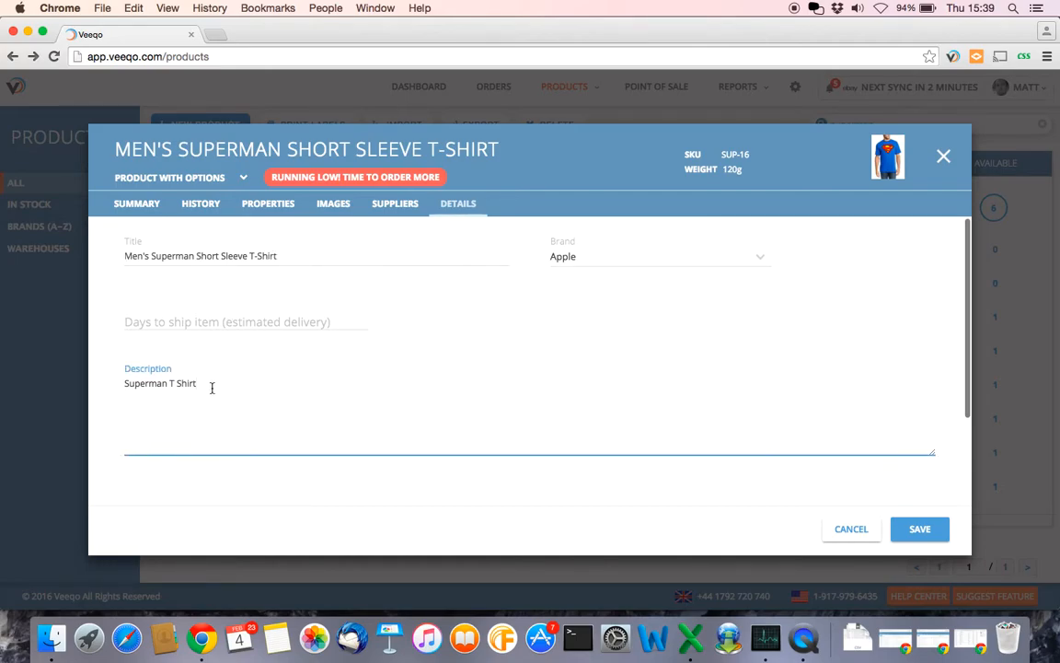
type("Extra Extra Large")
left_click(384, 492)
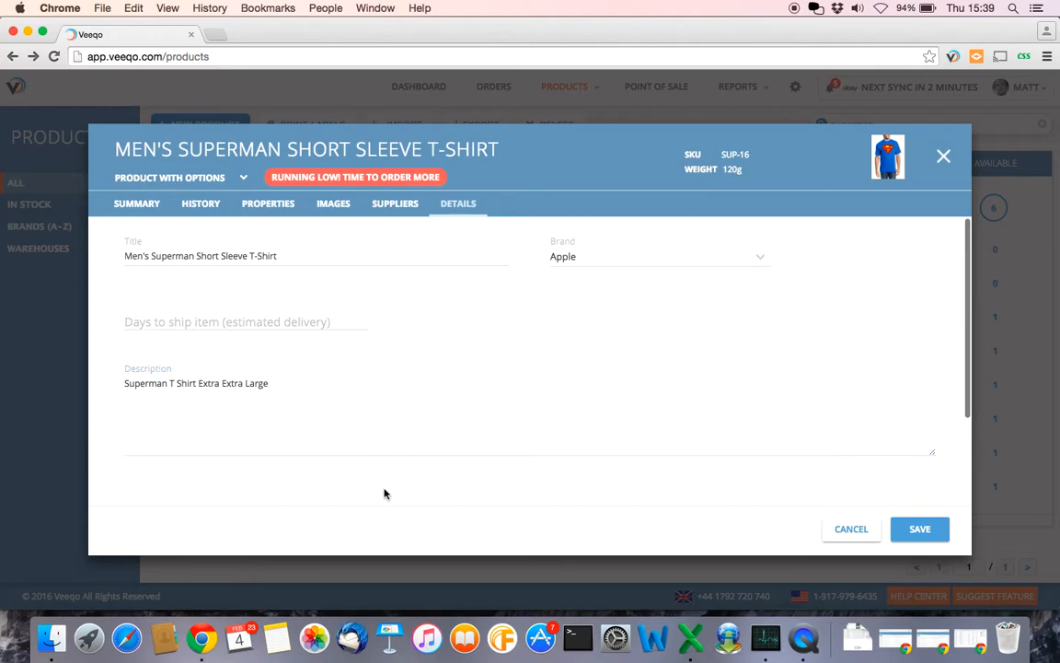
- Review the T-shirt's images, then its properties (Condition New, Material Cotton)
left_click(334, 205)
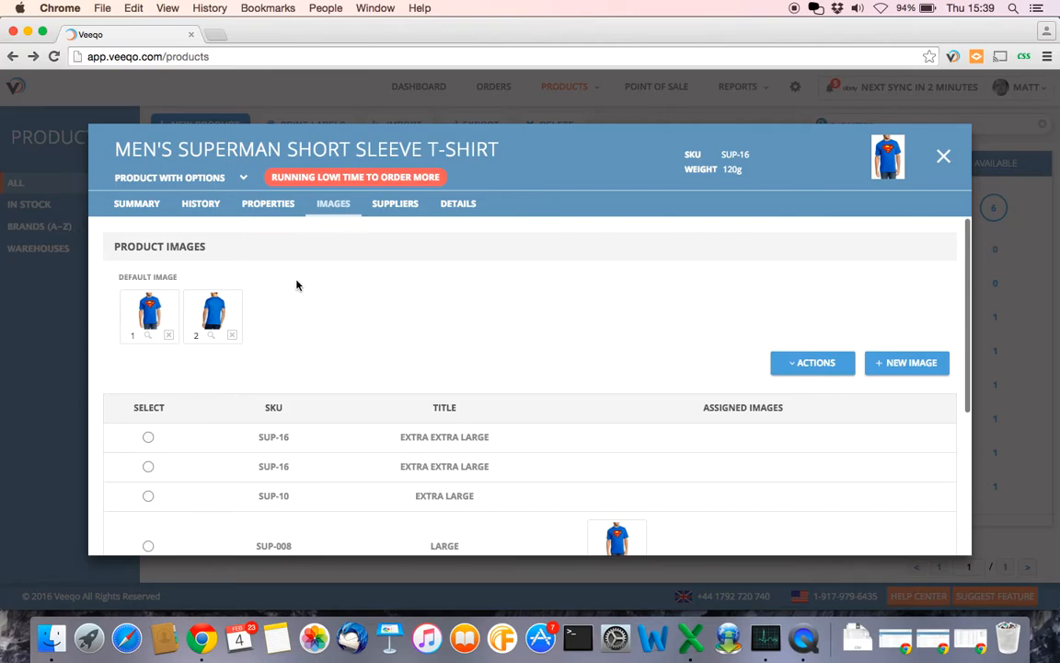
left_click(274, 206)
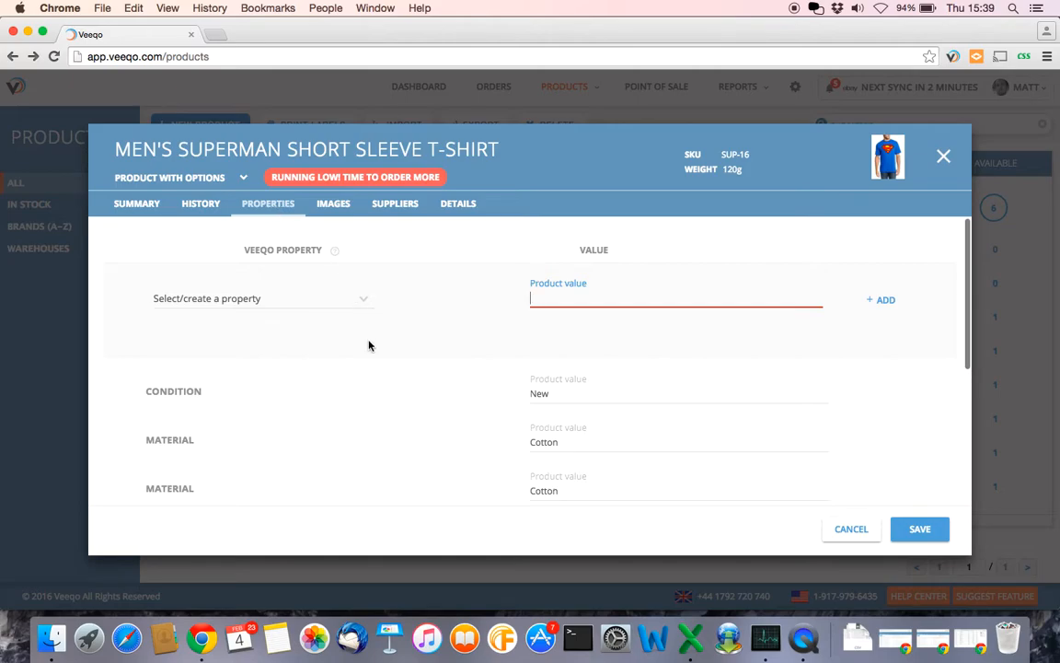
left_click(361, 301)
left_click(405, 311)
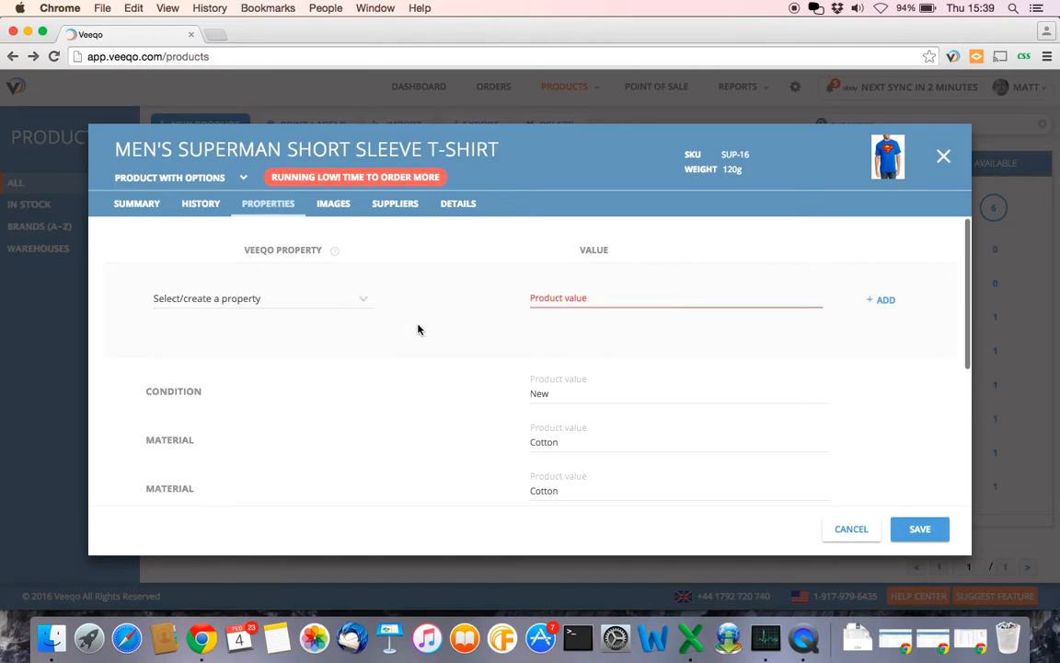
scroll(341, 360, "down", 5)
scroll(341, 360, "up", 5)
scroll(302, 409, "down", 3)
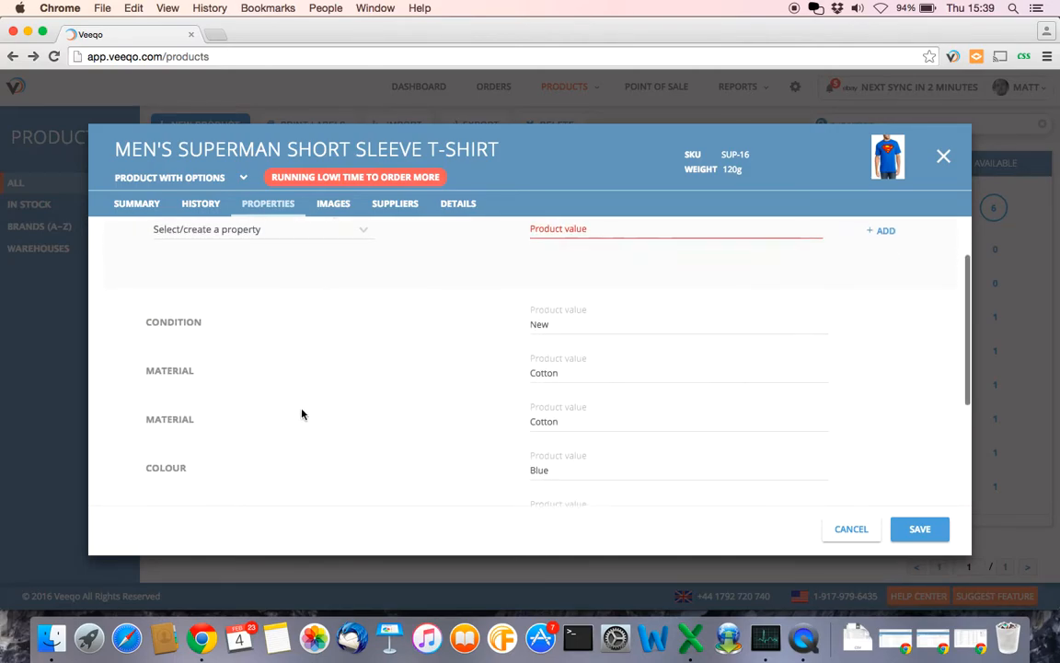
scroll(276, 350, "up", 3)
left_click(364, 300)
scroll(287, 399, "down", 3)
scroll(284, 397, "up", 2)
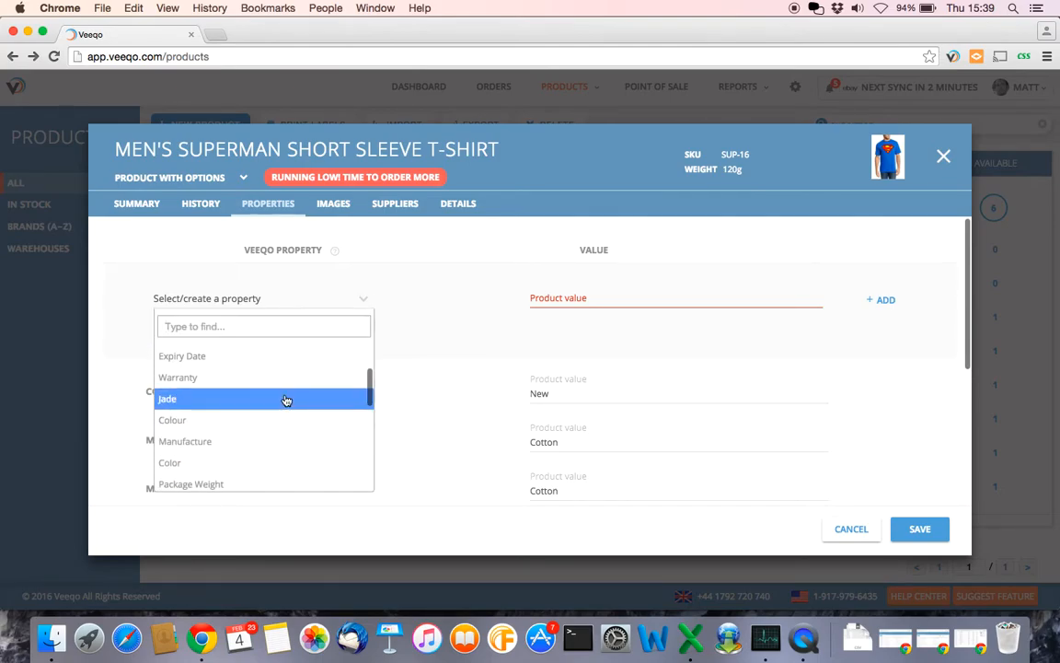
scroll(331, 411, "down", 10)
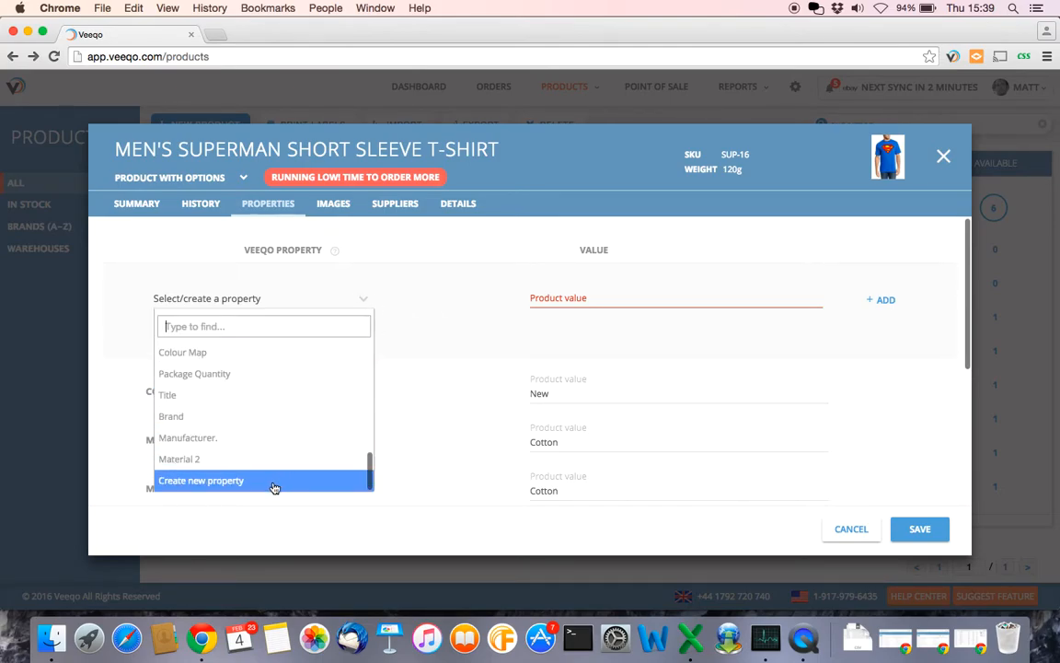
left_click(492, 295)
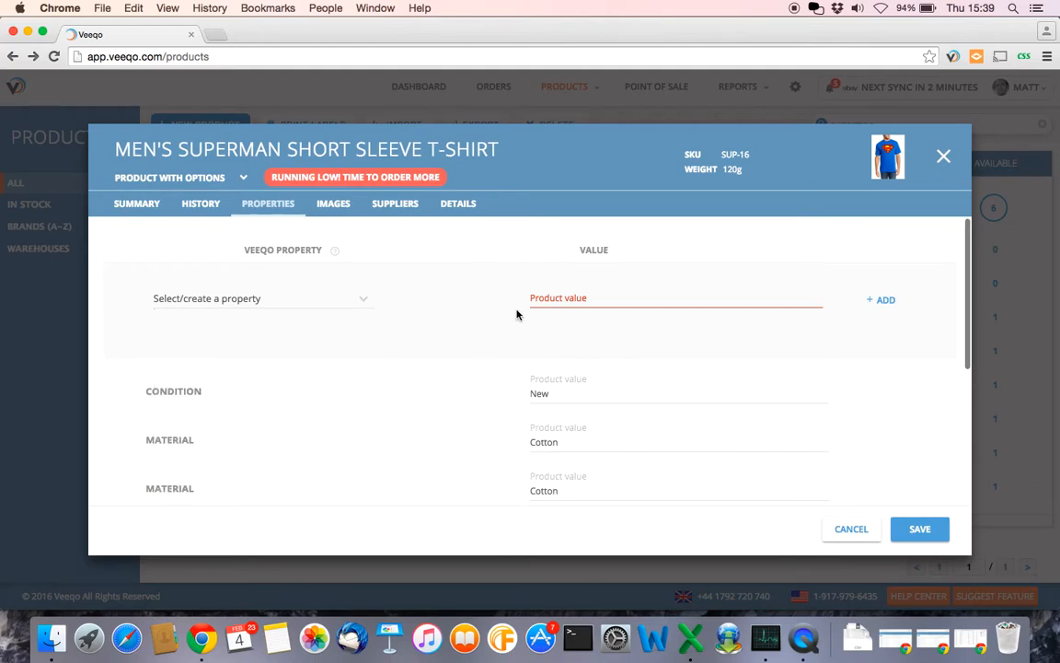
left_click(568, 294)
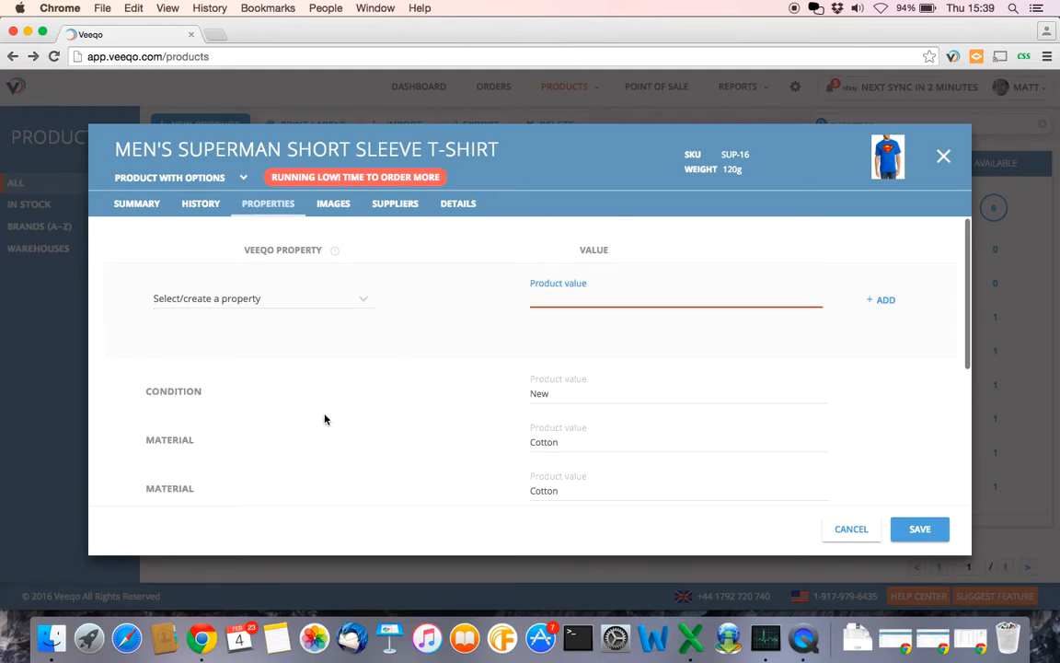
scroll(324, 419, "down", 1)
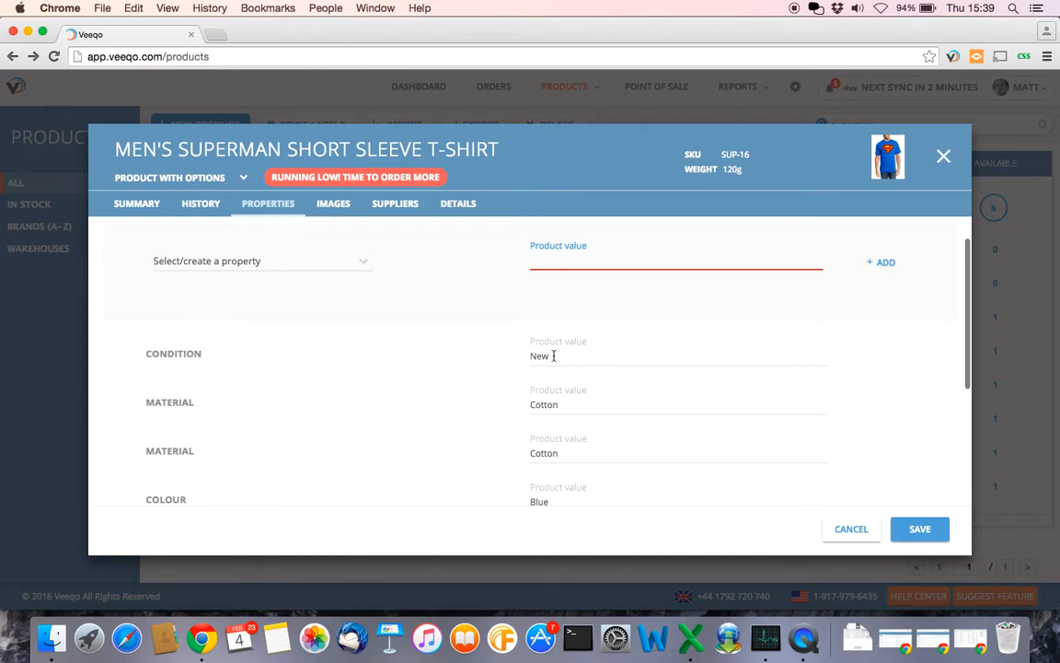
scroll(355, 443, "down", 3)
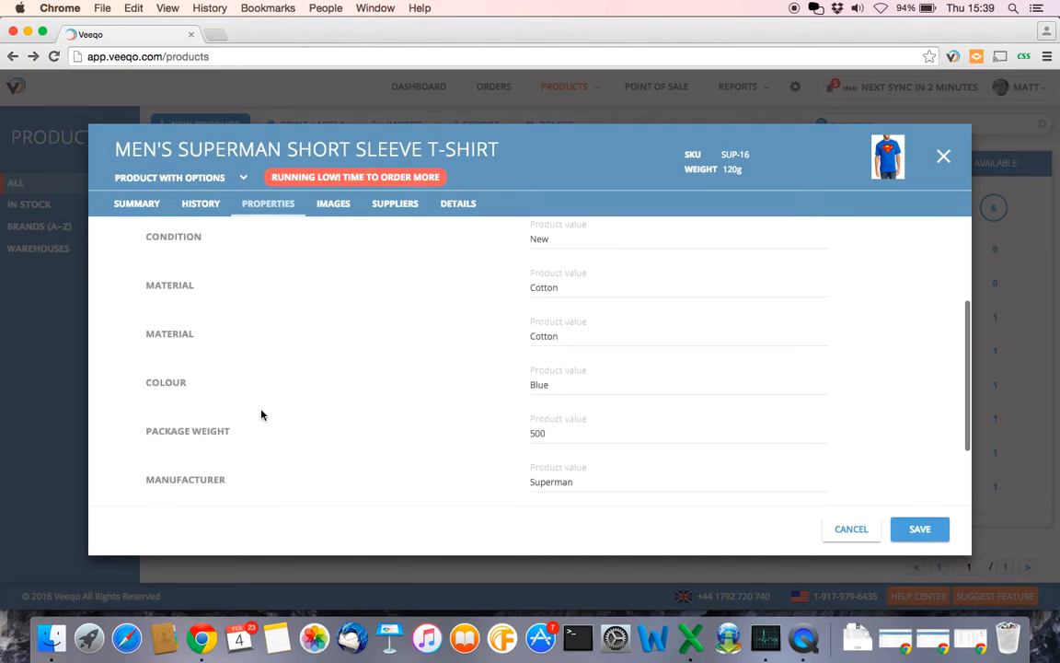
scroll(401, 410, "up", 4)
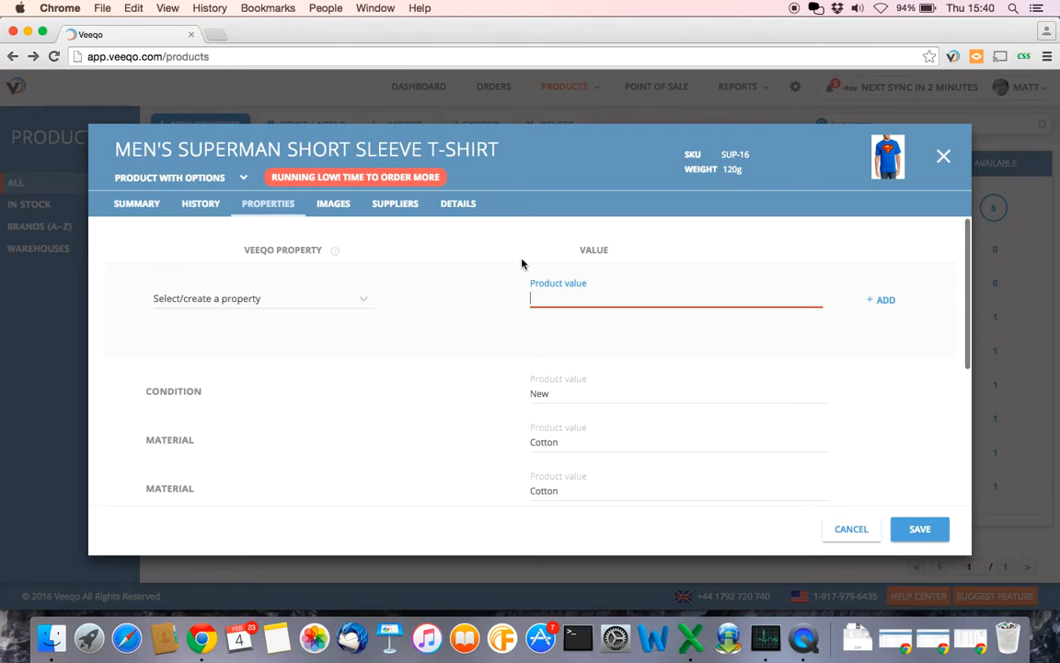
- Go to Listings' Not Listed tab and switch the store filter from Amazon to eBay
left_click(944, 158)
mouse_move(598, 98)
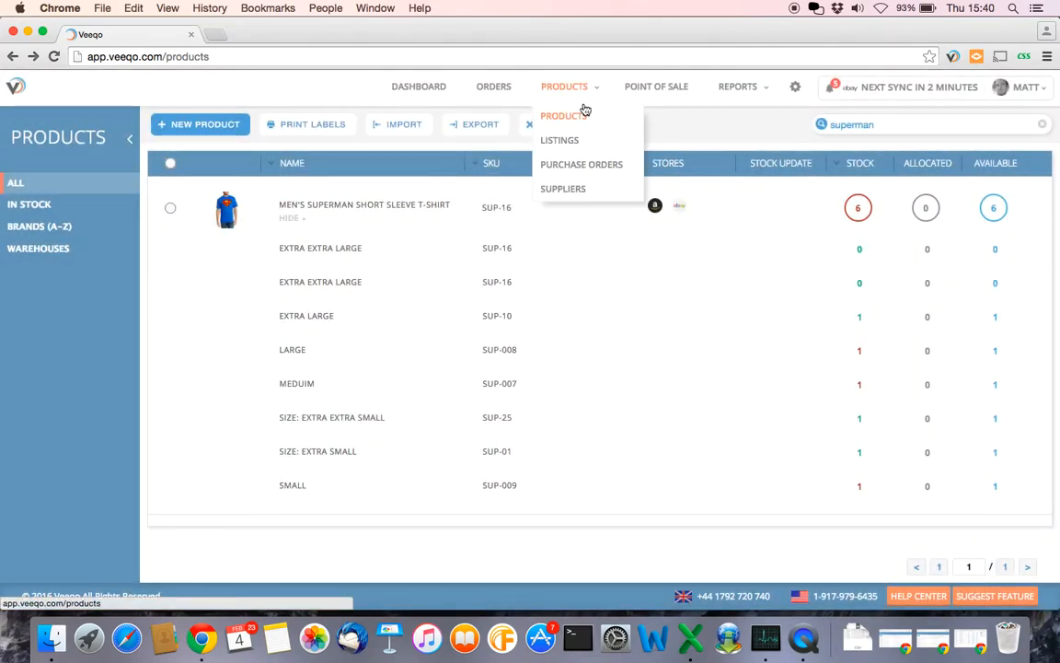
left_click(570, 143)
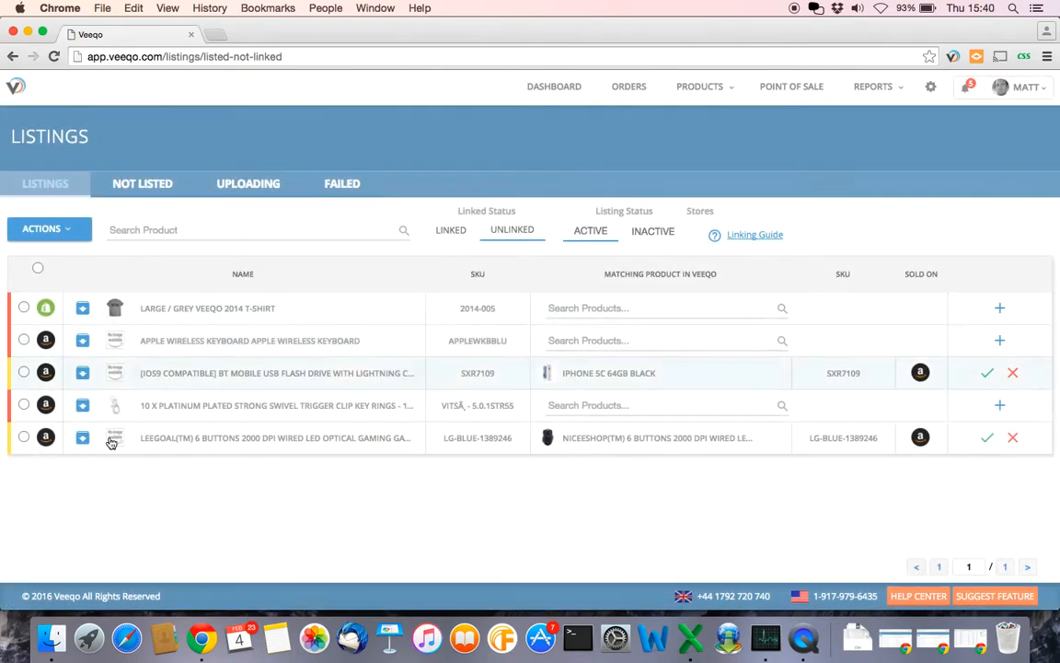
left_click(157, 186)
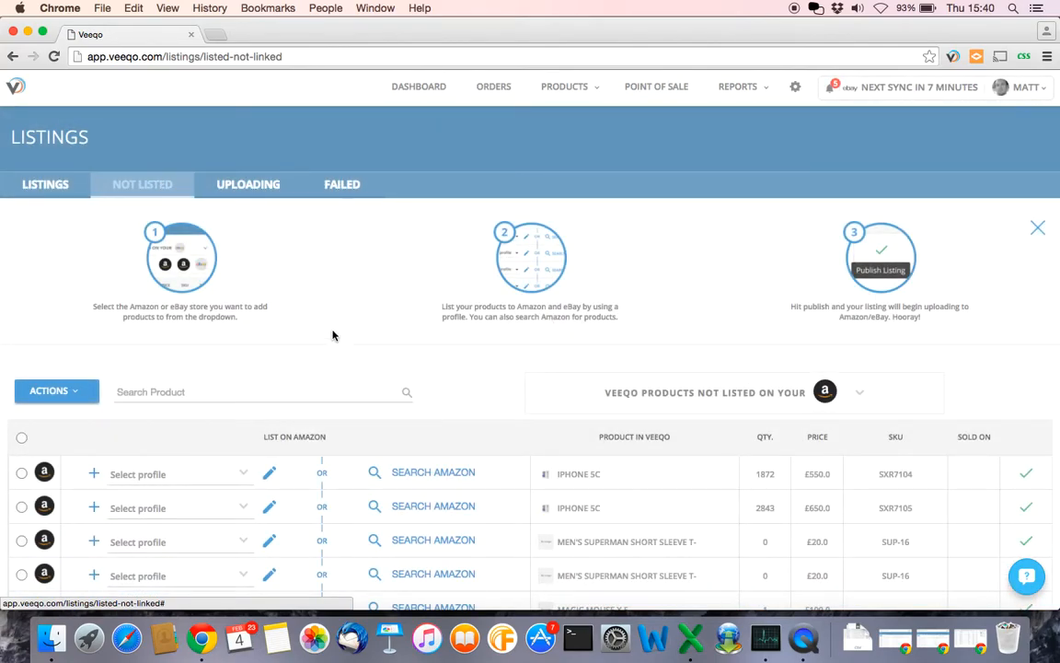
scroll(333, 336, "down", 5)
scroll(333, 341, "up", 1)
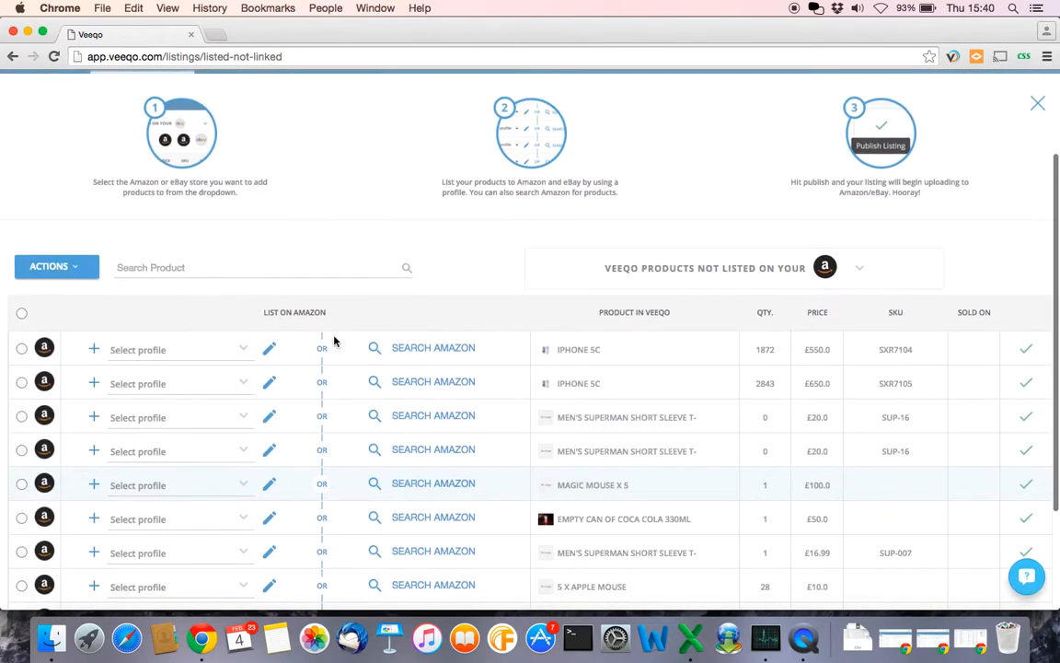
left_click(863, 271)
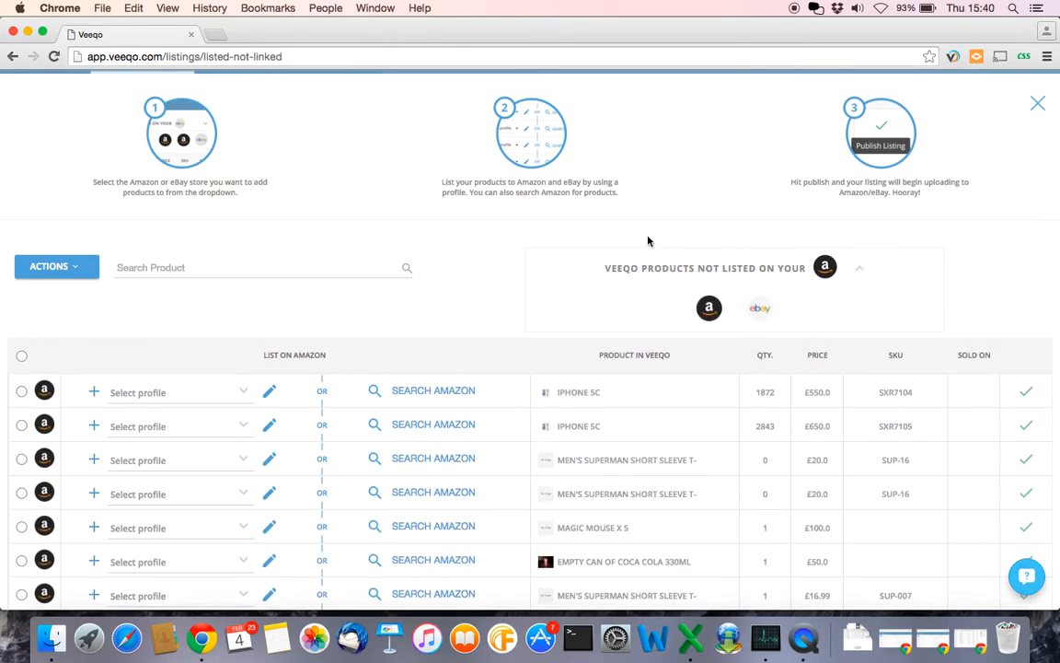
left_click(761, 310)
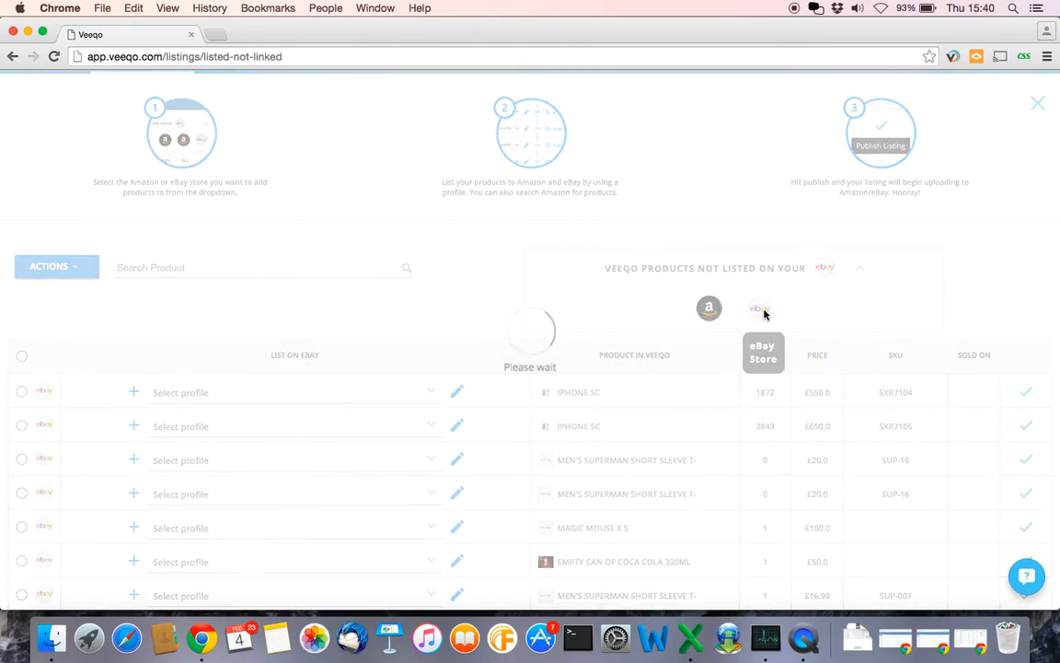
scroll(486, 389, "down", 5)
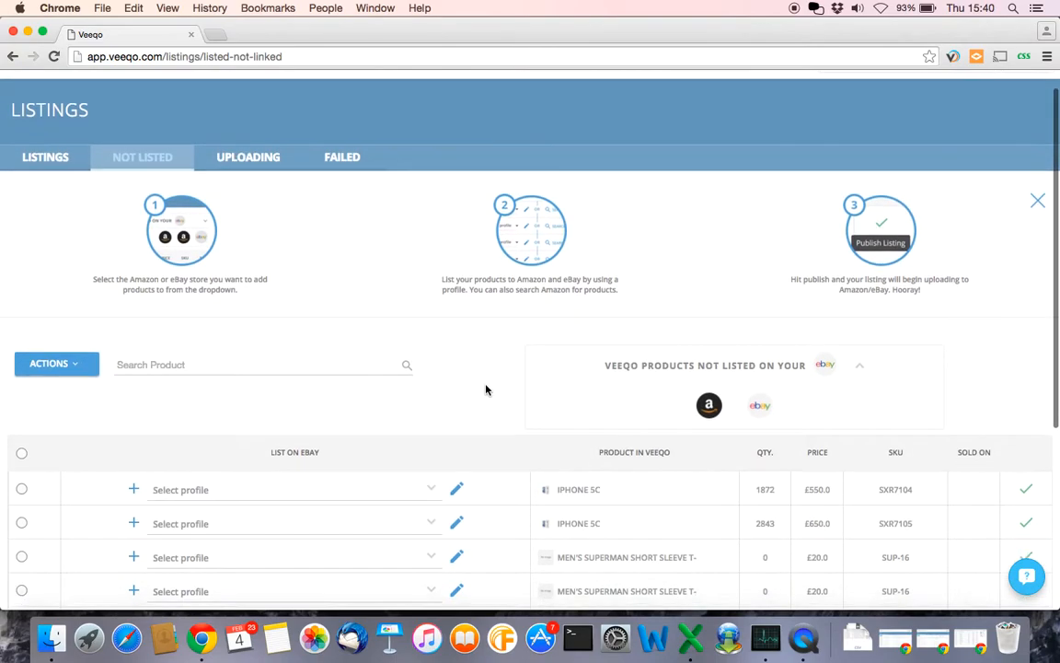
scroll(473, 331, "down", 1)
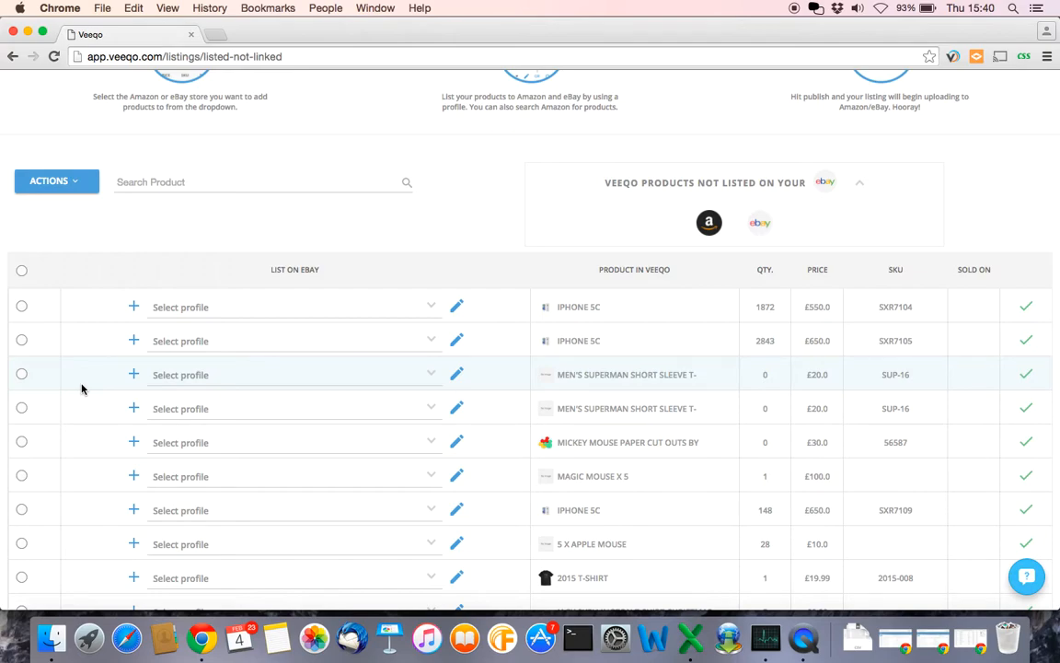
- Start eBay profile Demo T Shirts: Good Till Cancelled, the PayPal e-mail, dispatch time 3
left_click(135, 376)
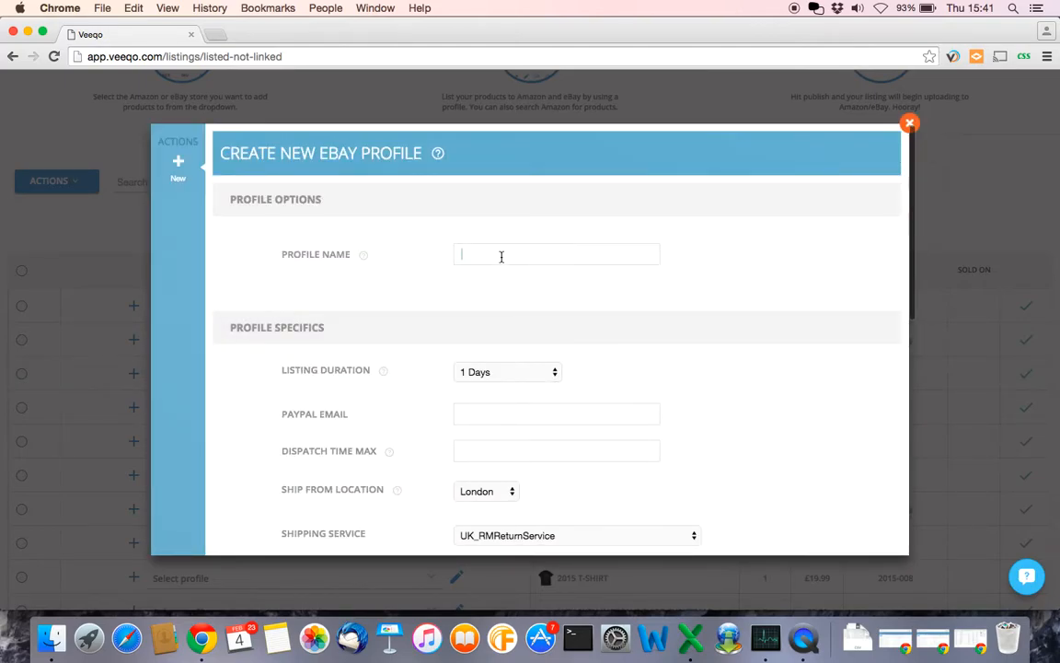
type("Dem")
left_click(555, 372)
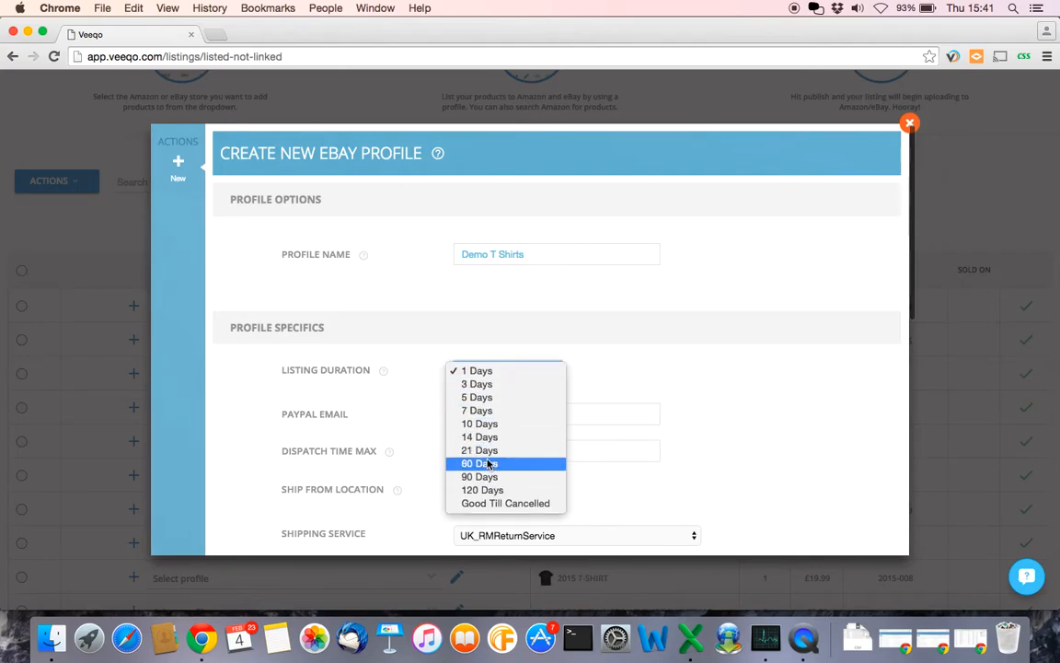
left_click(492, 503)
scroll(679, 357, "down", 2)
left_click(576, 347)
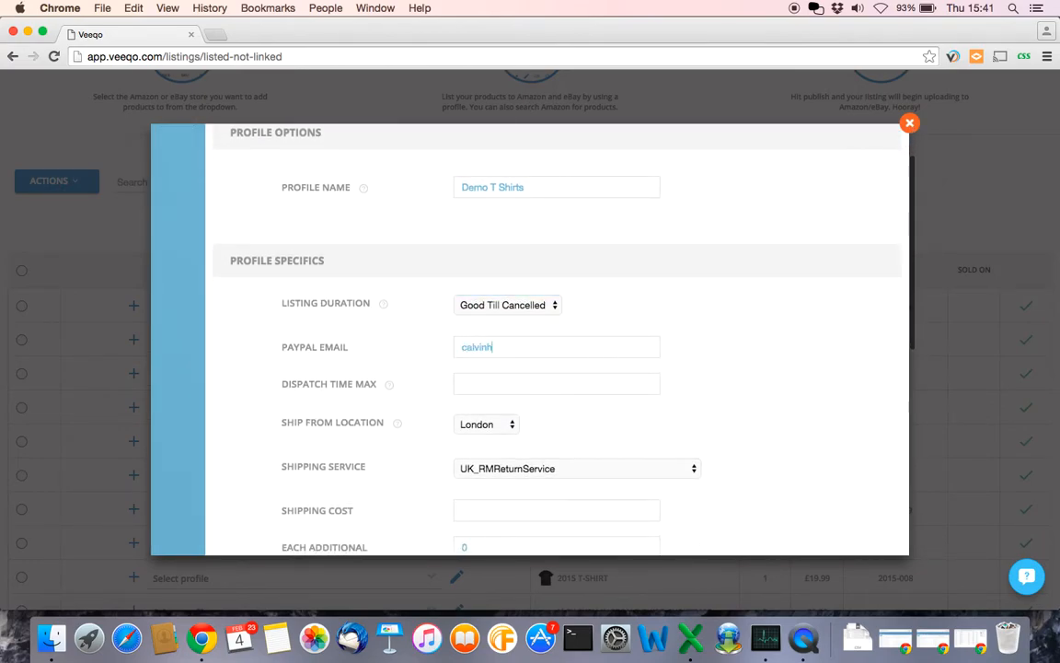
left_click(484, 387)
type("3")
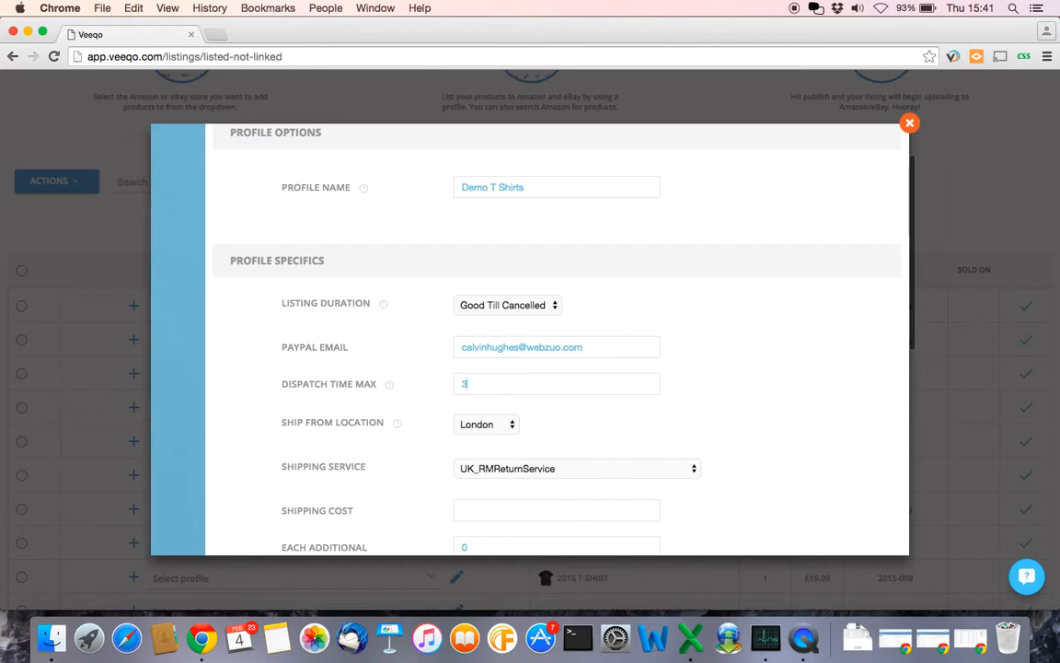
- Keep London as ship-from and add UK_RoyalMailFirstClassStandard shipping costing 2.99
left_click(510, 427)
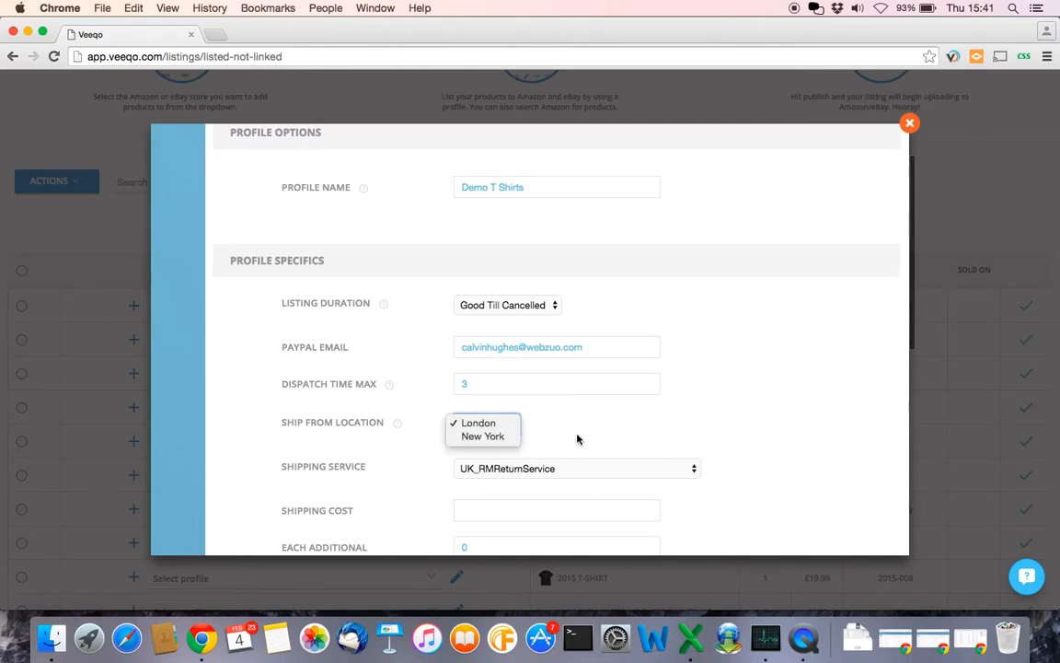
left_click(495, 423)
scroll(613, 419, "down", 2)
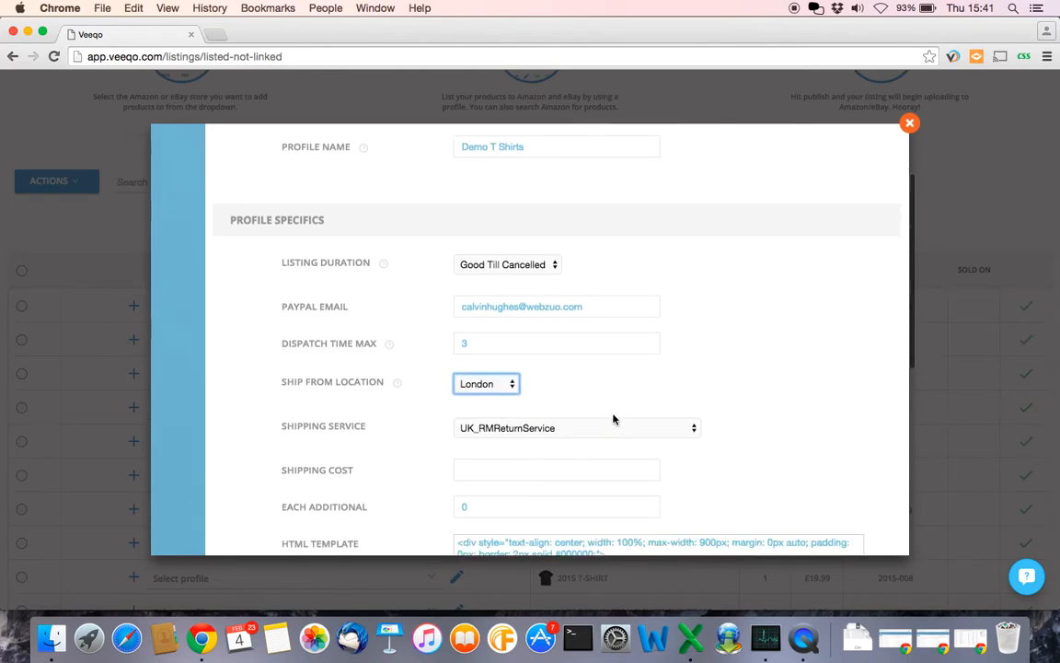
left_click(691, 391)
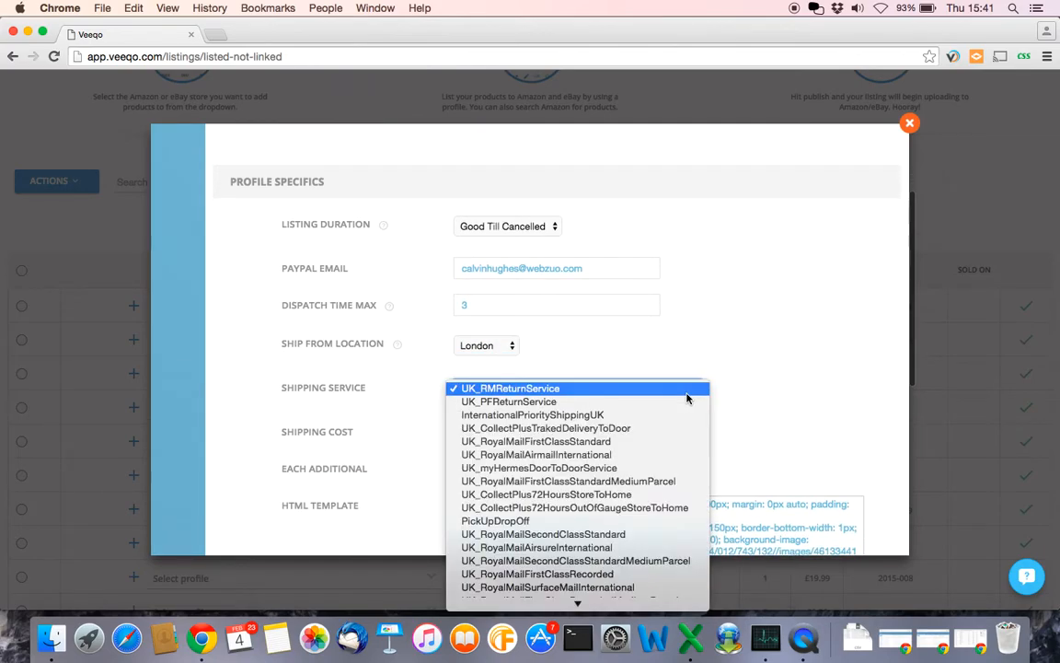
scroll(627, 473, "down", 5)
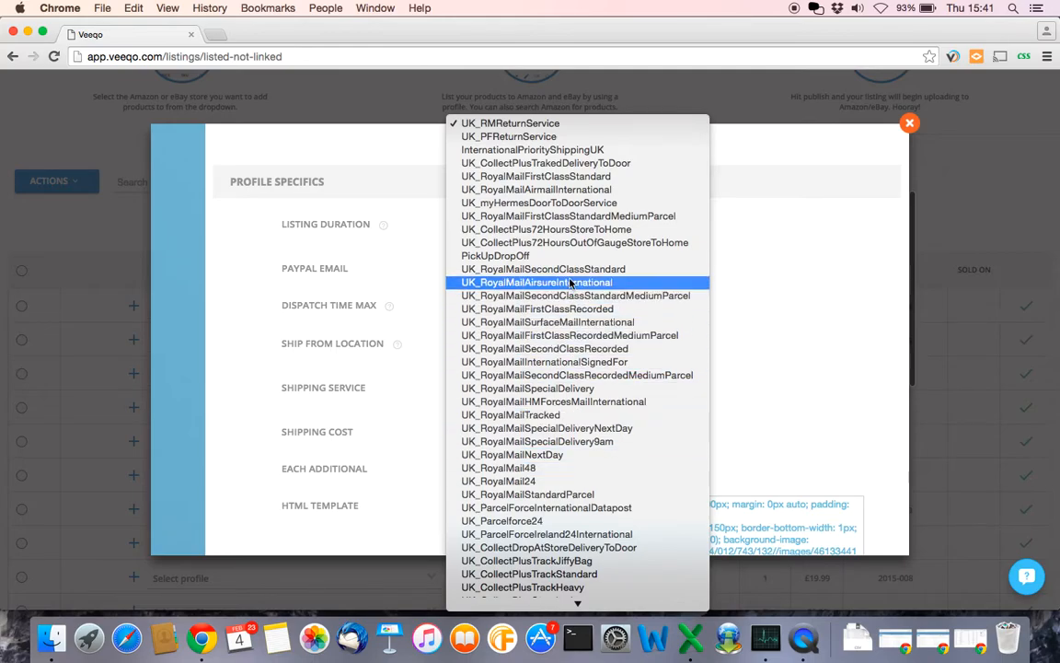
left_click(547, 183)
left_click(476, 434)
type("2.99")
scroll(758, 428, "down", 3)
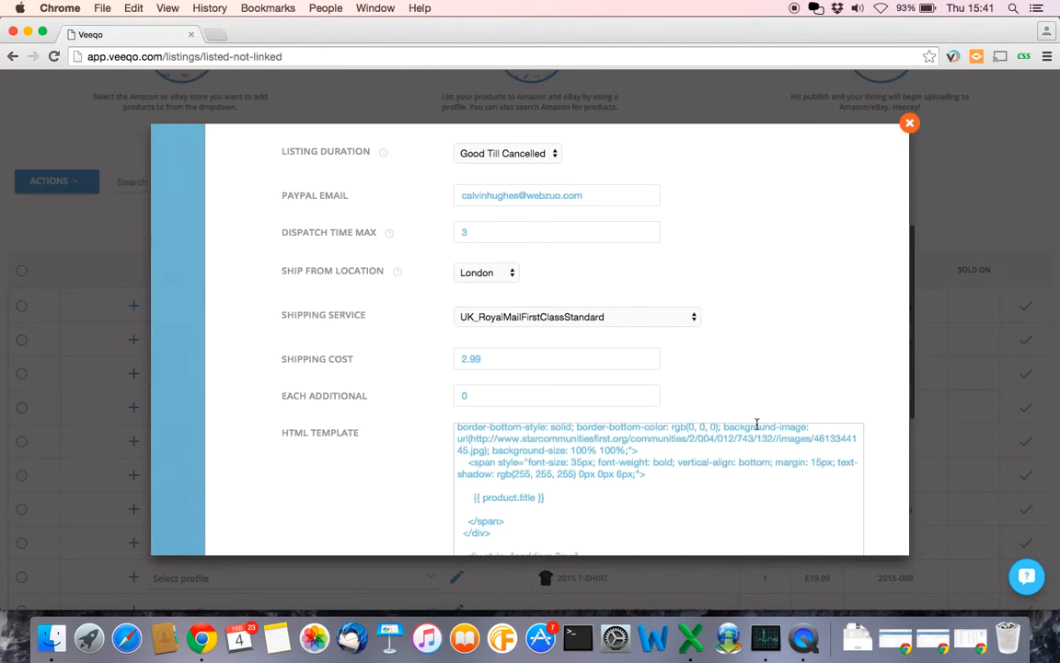
scroll(432, 442, "down", 5)
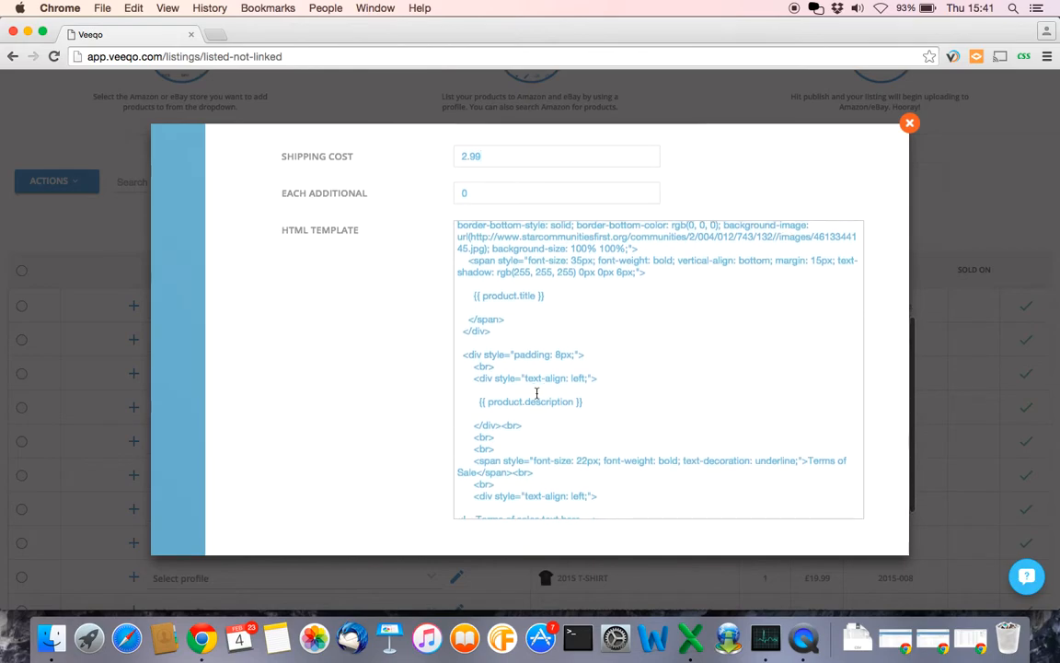
scroll(536, 393, "up", 3)
scroll(351, 391, "down", 2)
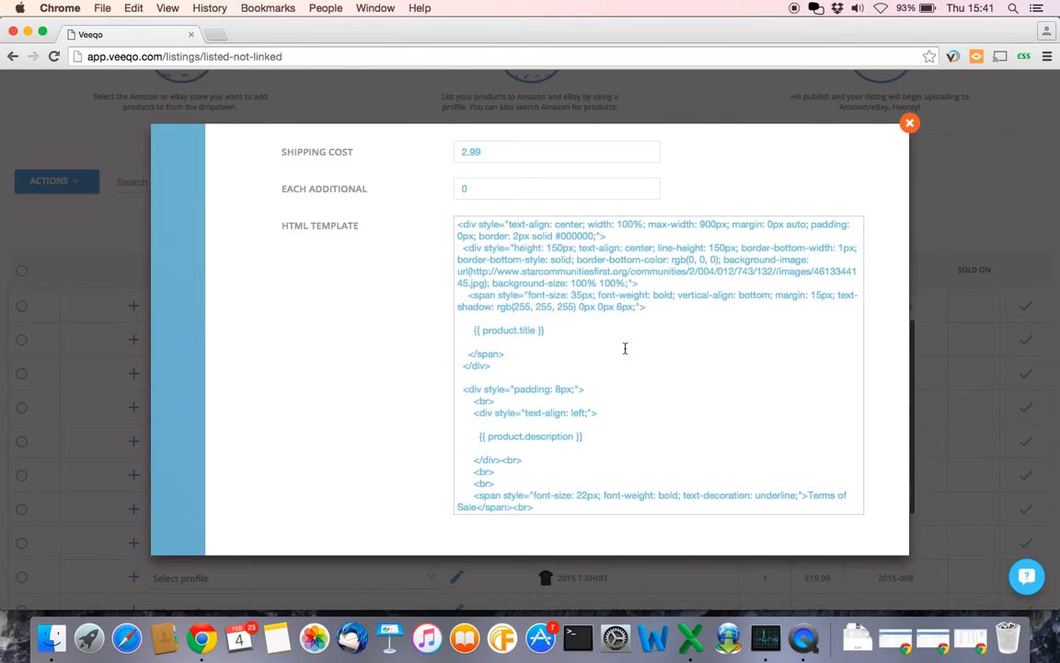
scroll(677, 382, "up", 2)
scroll(676, 381, "down", 1)
scroll(675, 374, "up", 1)
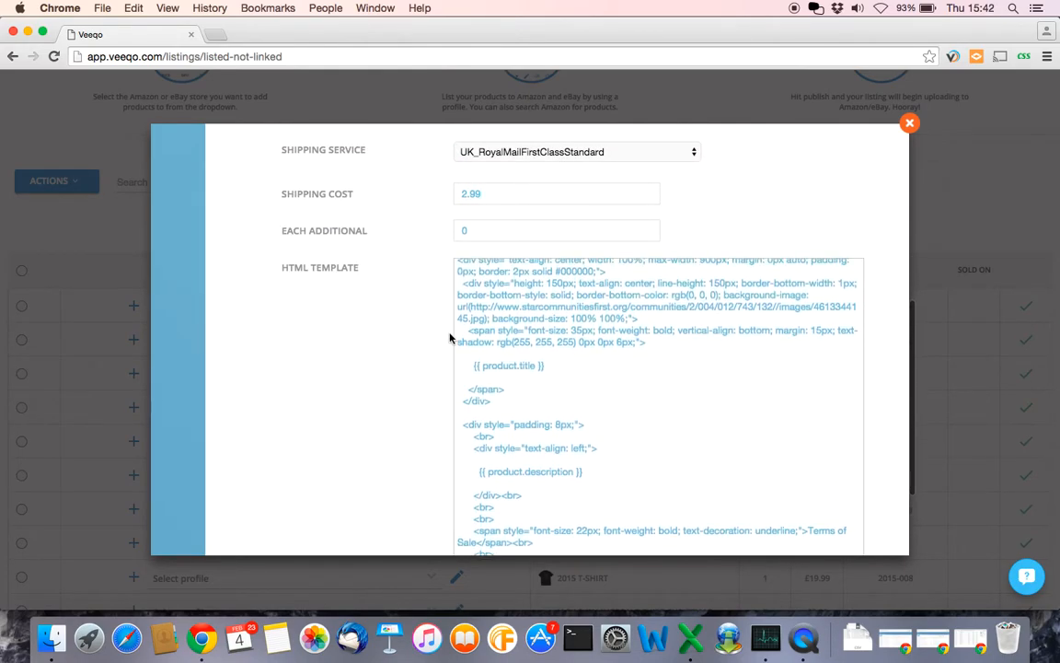
scroll(382, 367, "down", 1)
scroll(383, 365, "down", 2)
scroll(384, 322, "up", 5)
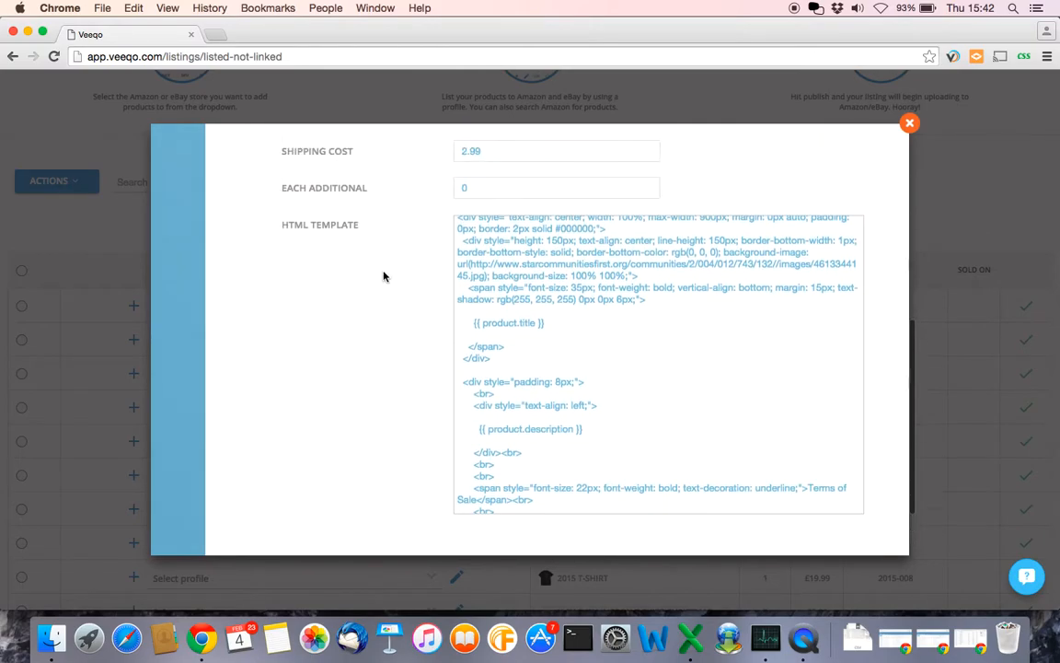
scroll(384, 277, "up", 1)
scroll(384, 276, "down", 5)
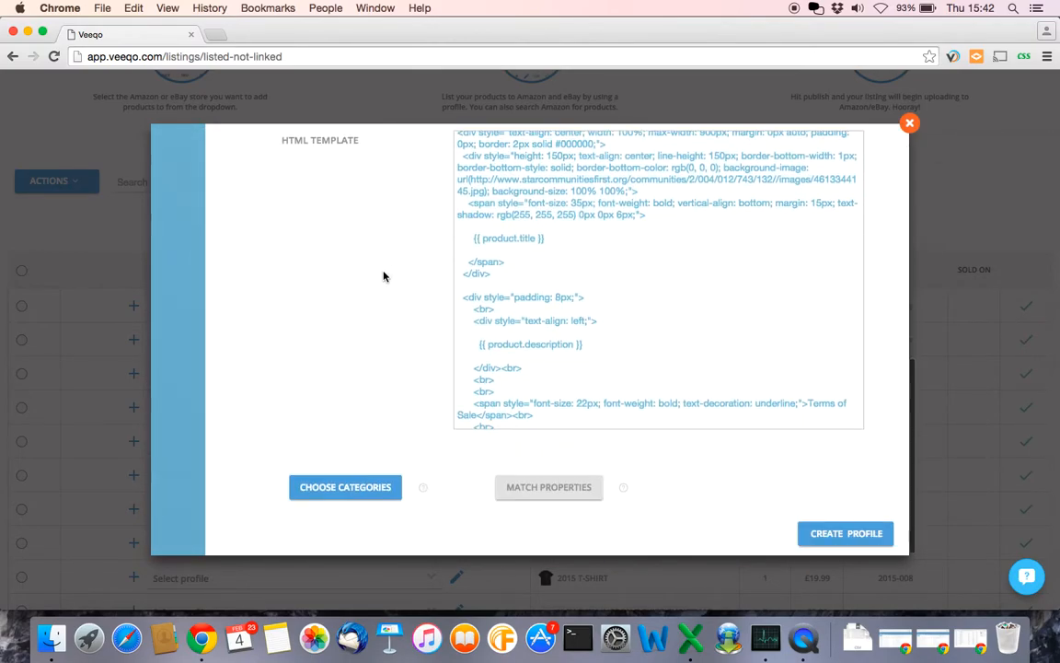
- Search the eBay categories for 'T Shirt'
left_click(348, 488)
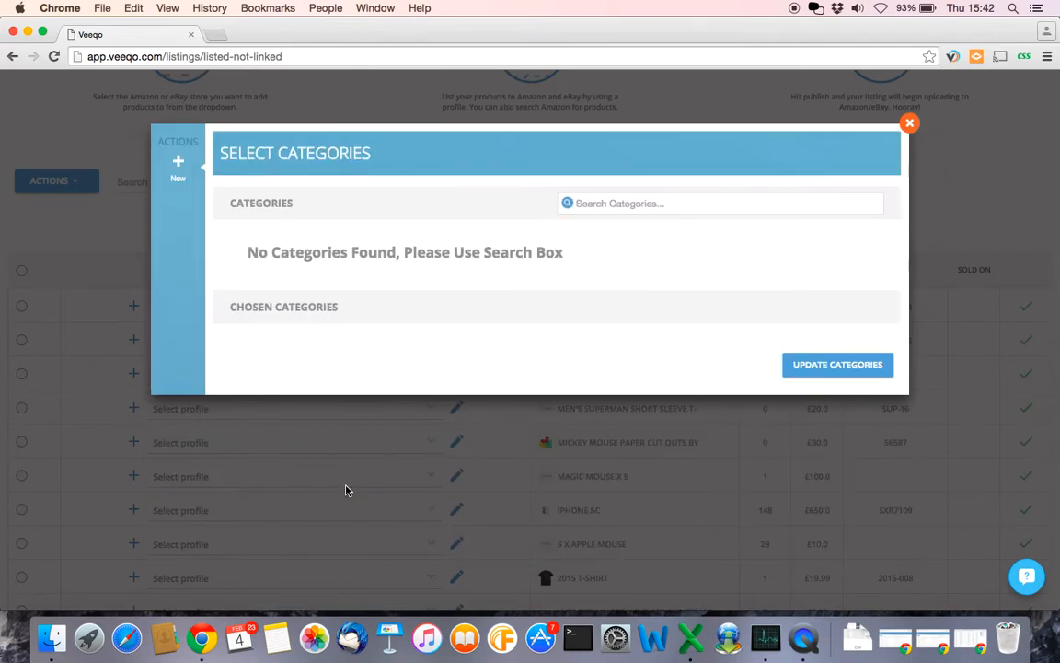
left_click(610, 201)
type("T s")
key("BackSpace")
type("Shirt")
left_click(567, 204)
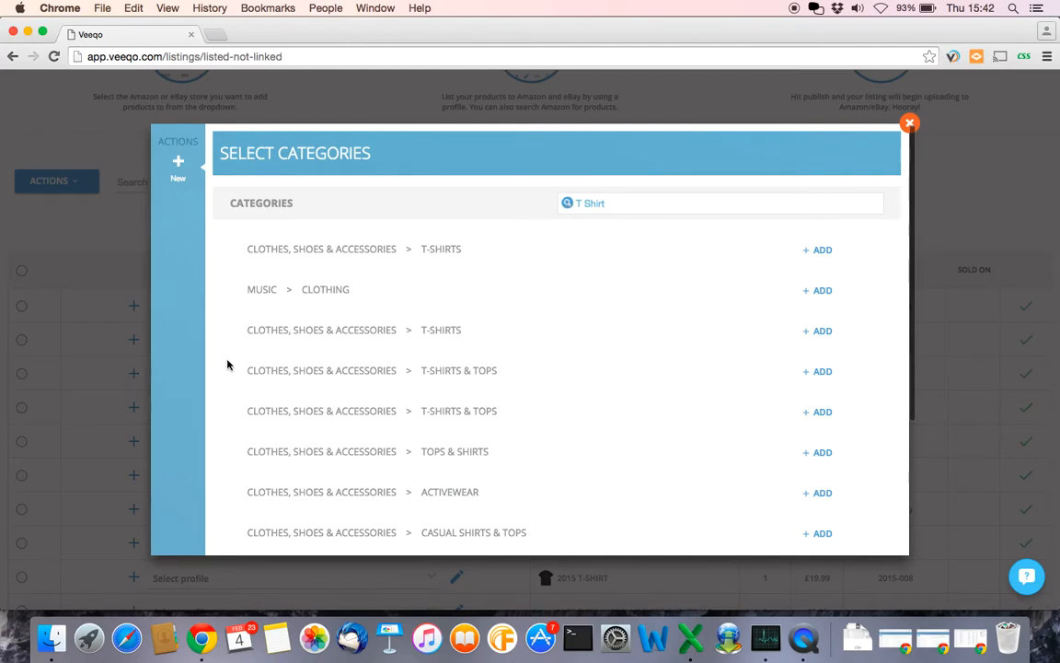
- Add the Clothes, Shoes & Accessories > T-Shirts category and save the category selection
scroll(228, 365, "down", 2)
scroll(227, 364, "up", 1)
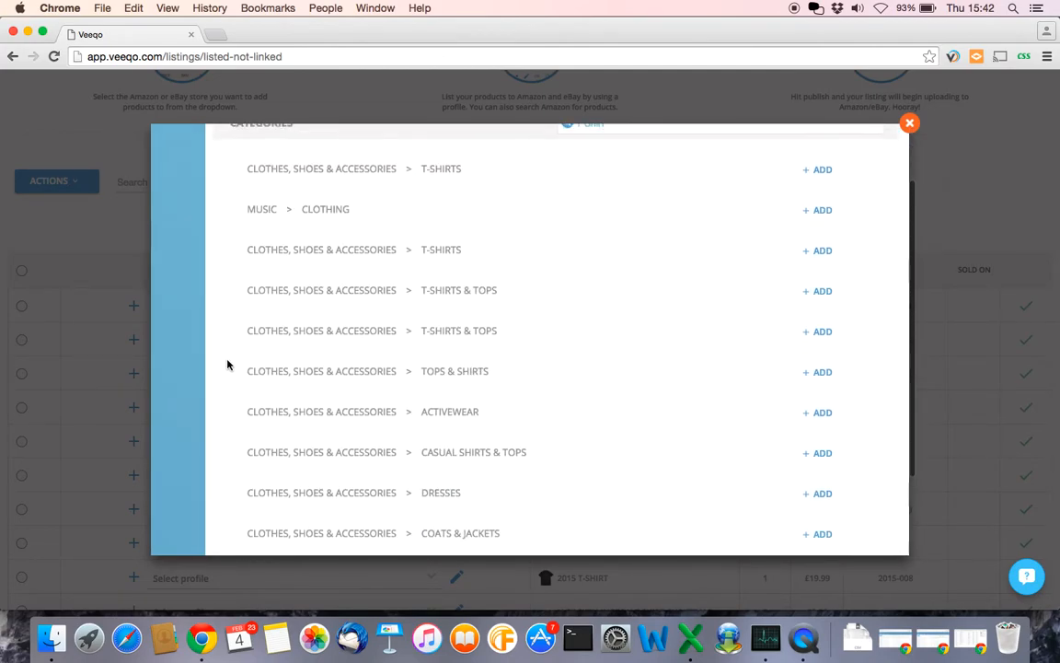
scroll(227, 365, "up", 1)
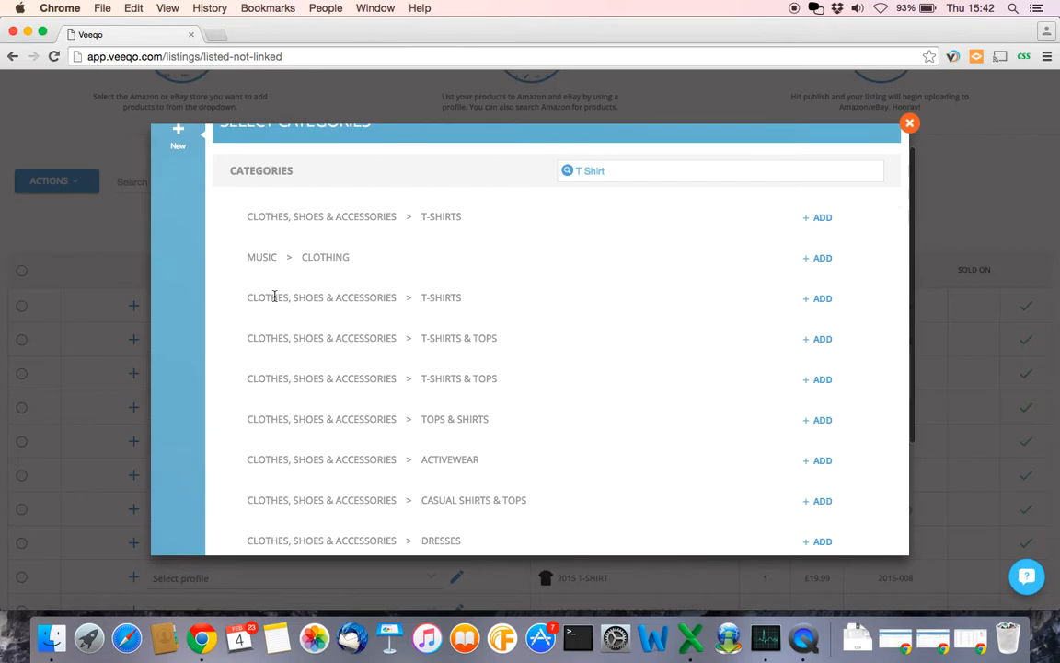
left_click(818, 299)
scroll(644, 431, "down", 3)
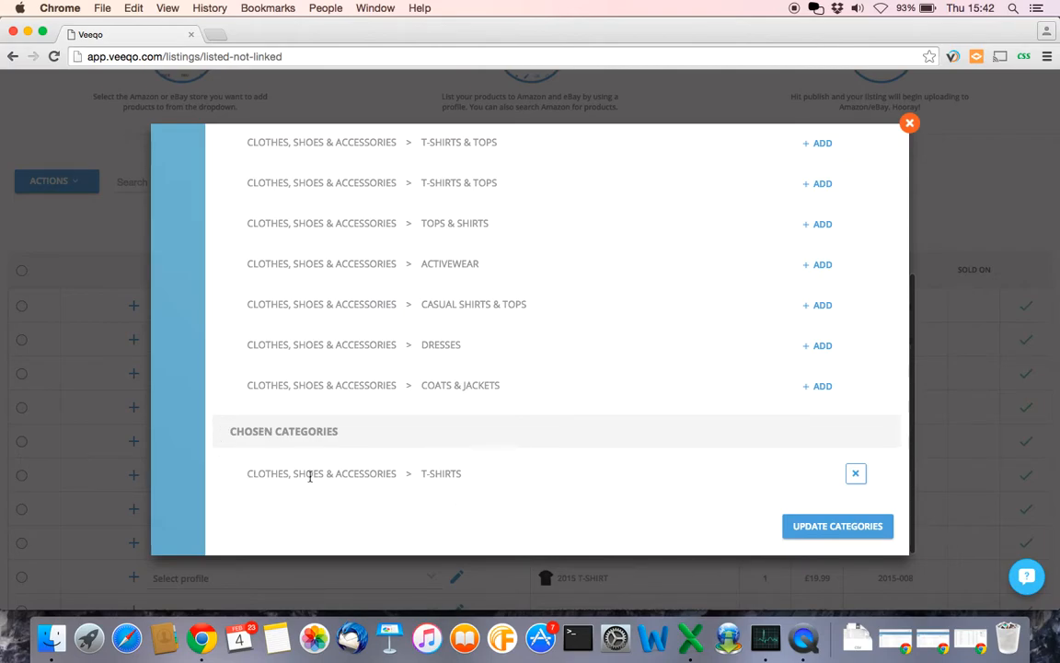
left_click(808, 525)
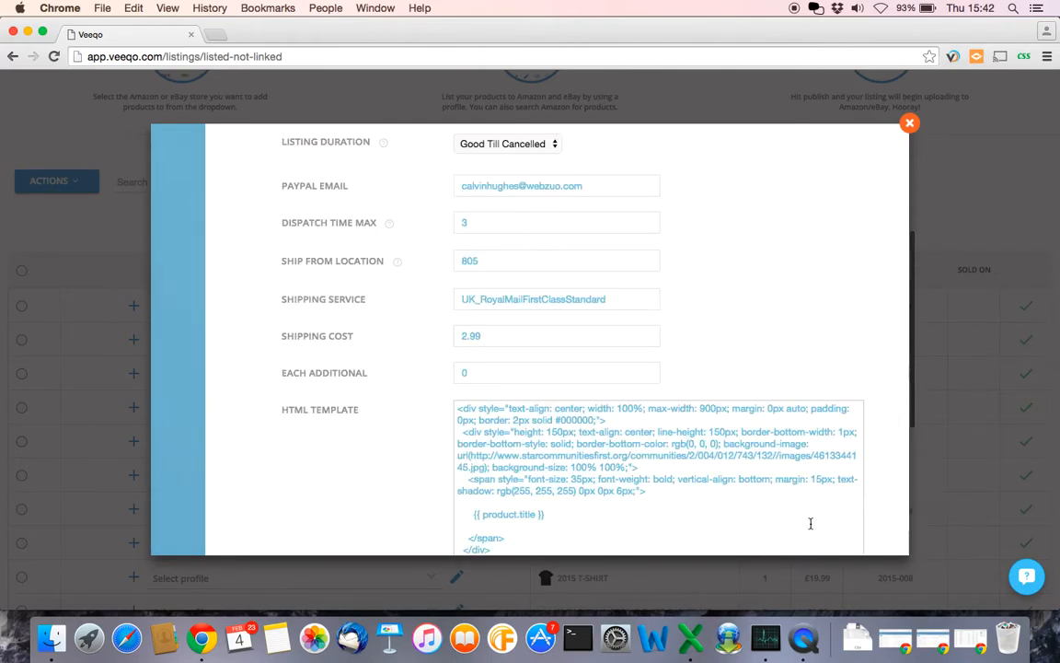
scroll(462, 410, "down", 10)
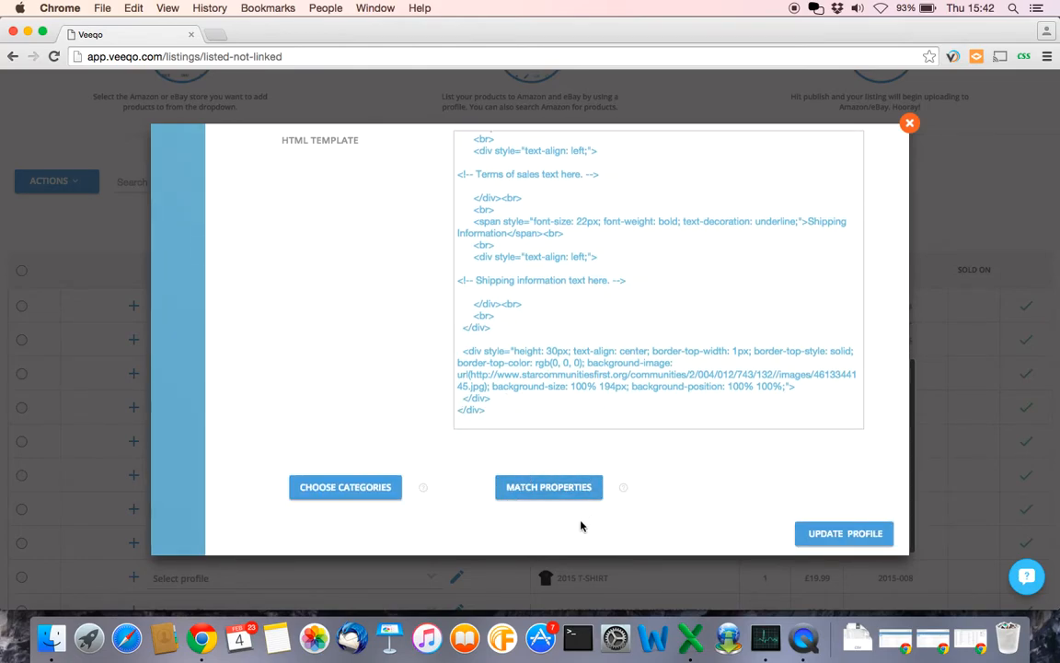
- In Match Properties, load category-specific eBay recommendations and map Size to the Veeqo Size property
left_click(556, 490)
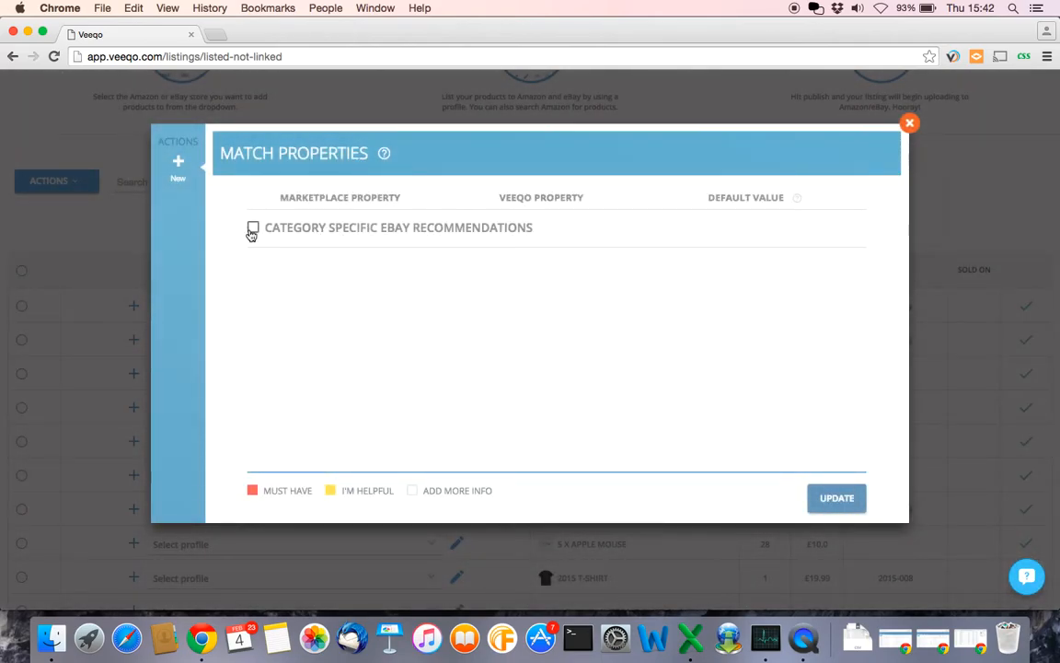
left_click(254, 228)
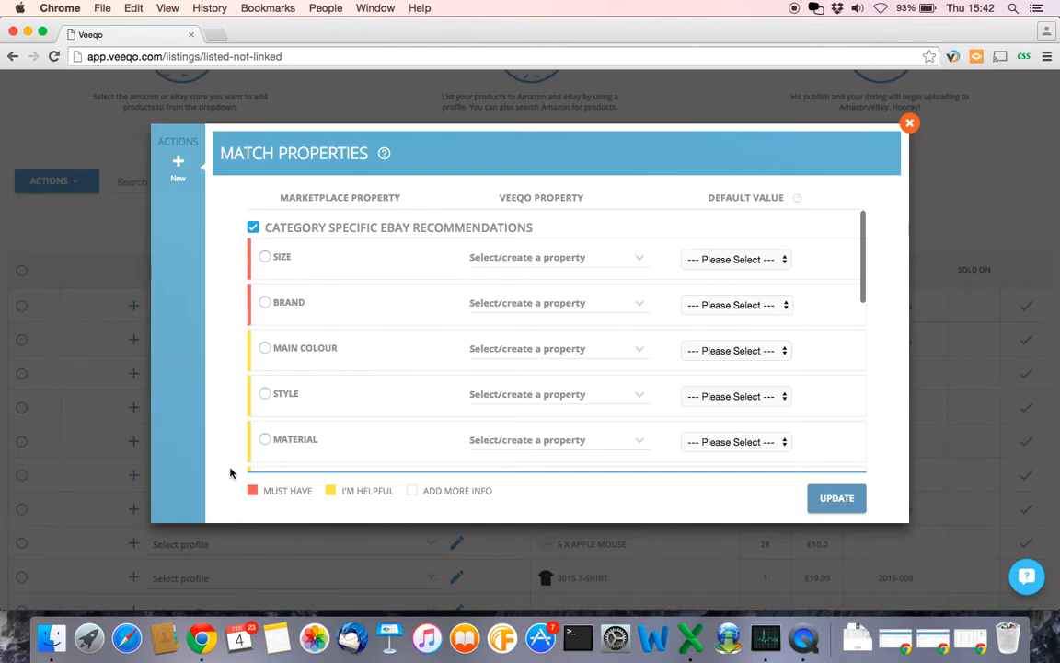
scroll(279, 405, "down", 4)
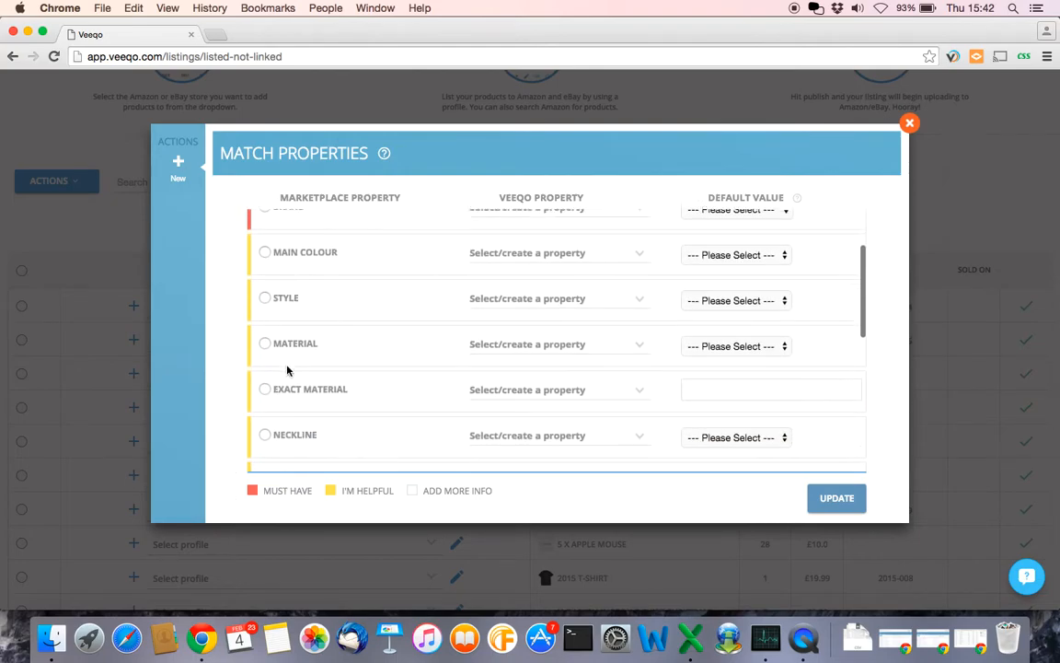
scroll(286, 369, "down", 5)
scroll(287, 369, "up", 10)
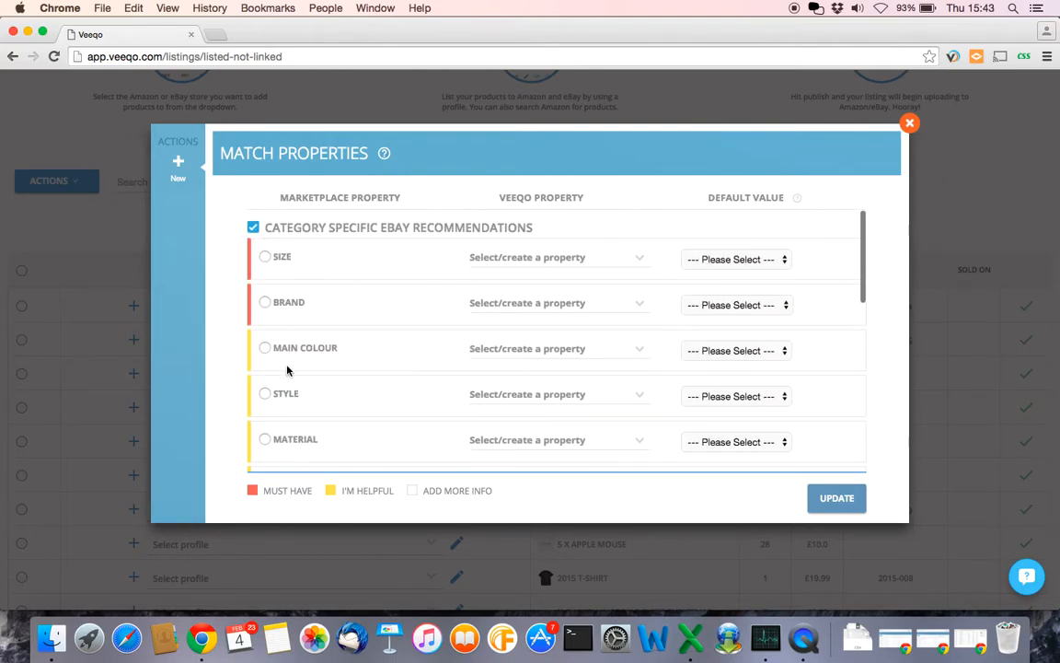
left_click(637, 264)
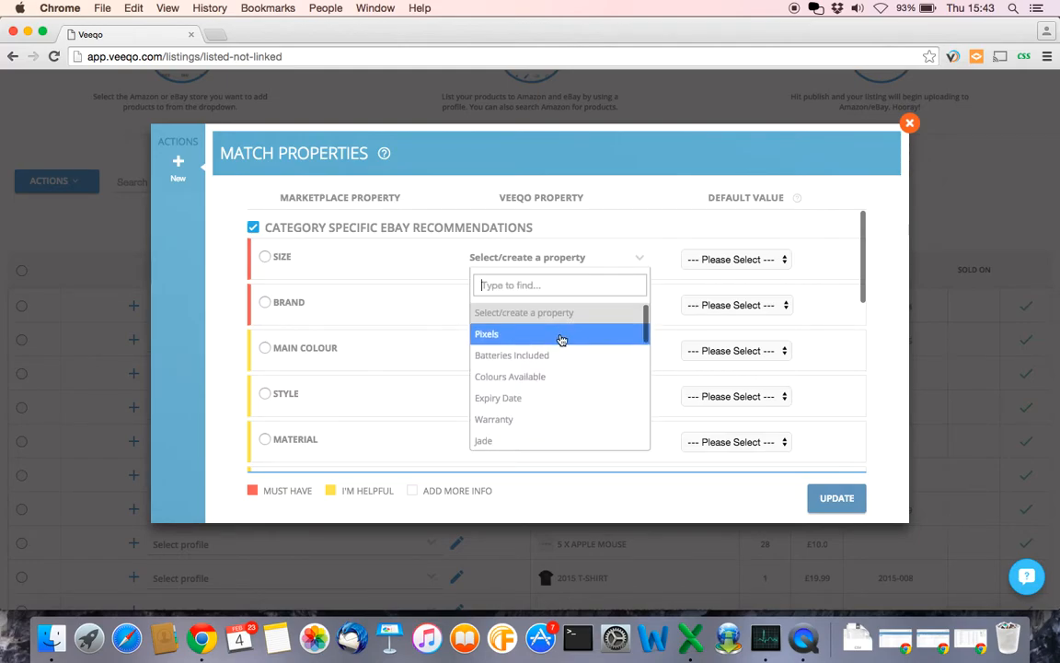
scroll(562, 339, "down", 5)
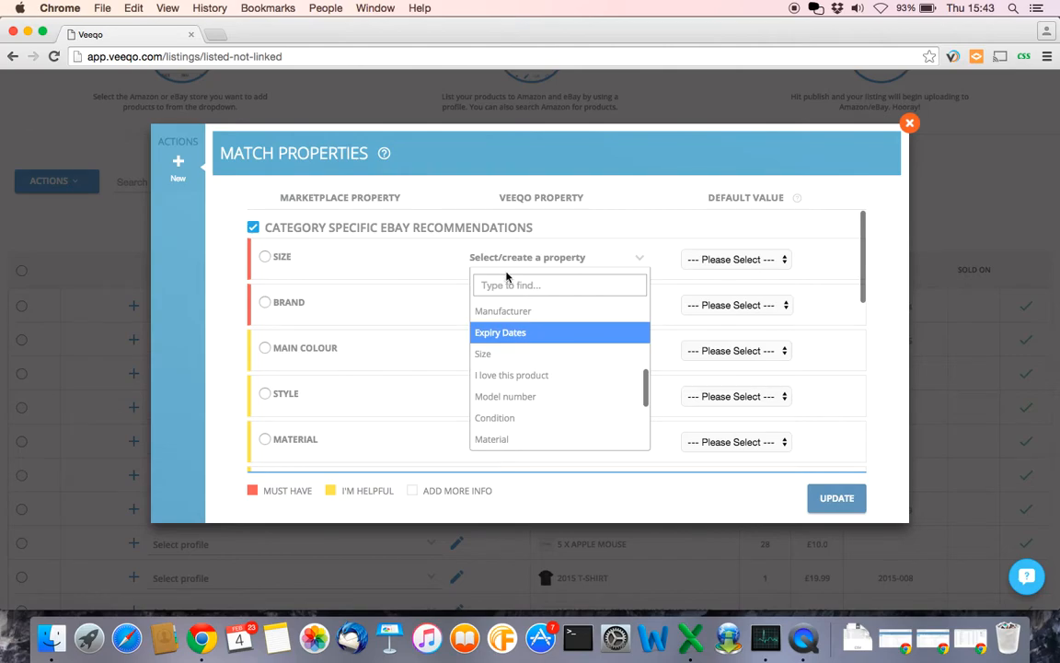
left_click(509, 354)
left_click(504, 357)
- Set the Brand default value to adidas, leaving its Veeqo property unmapped
left_click(437, 258)
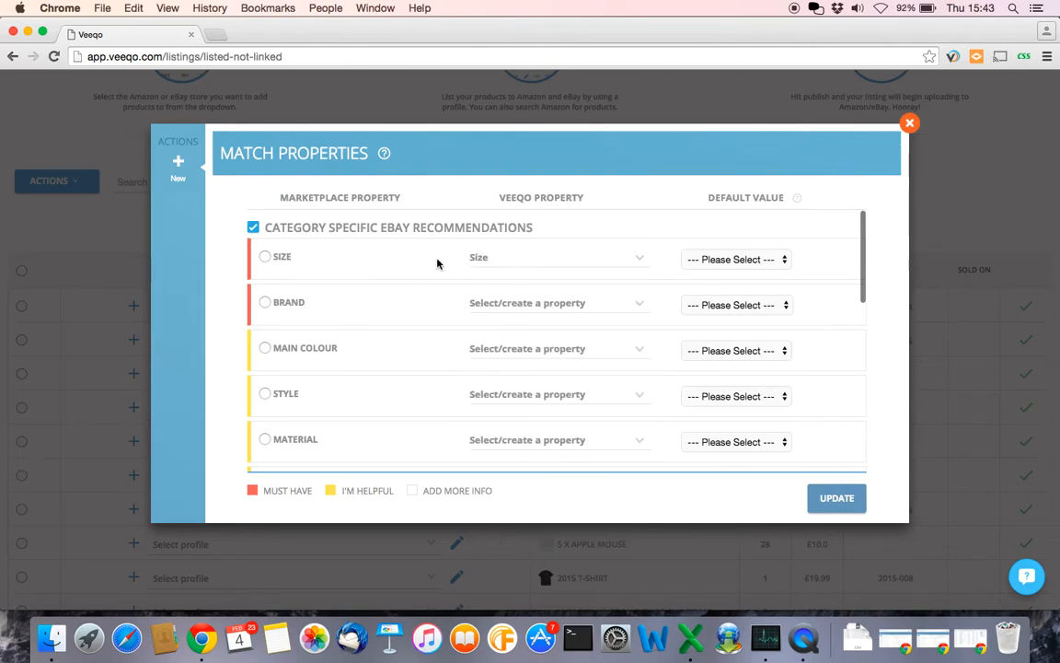
left_click(515, 303)
scroll(520, 402, "down", 2)
scroll(525, 402, "down", 5)
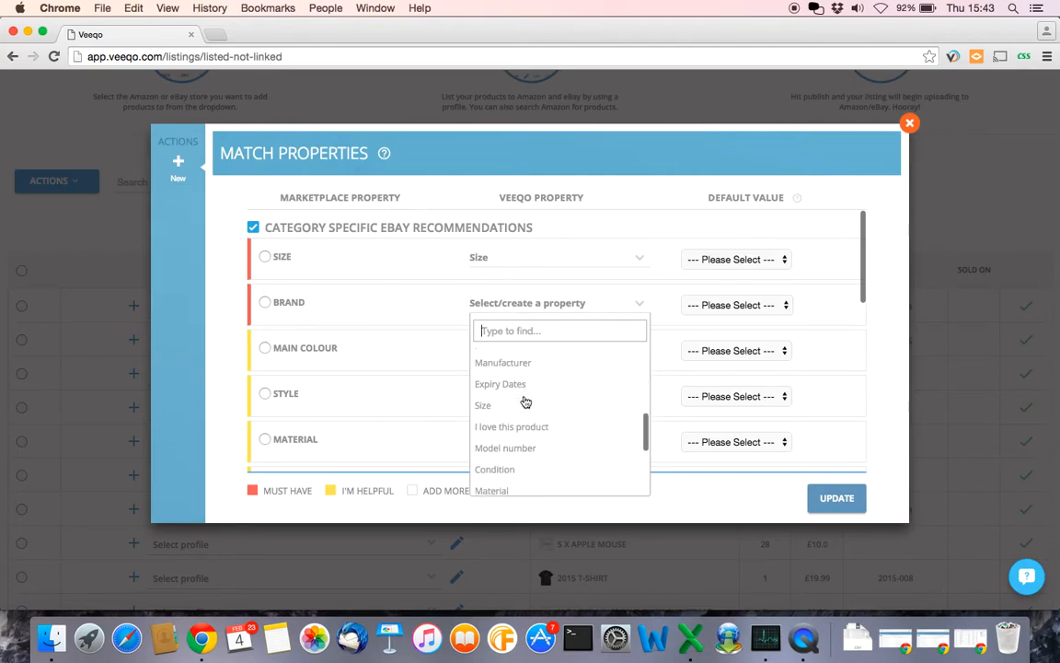
scroll(524, 402, "down", 2)
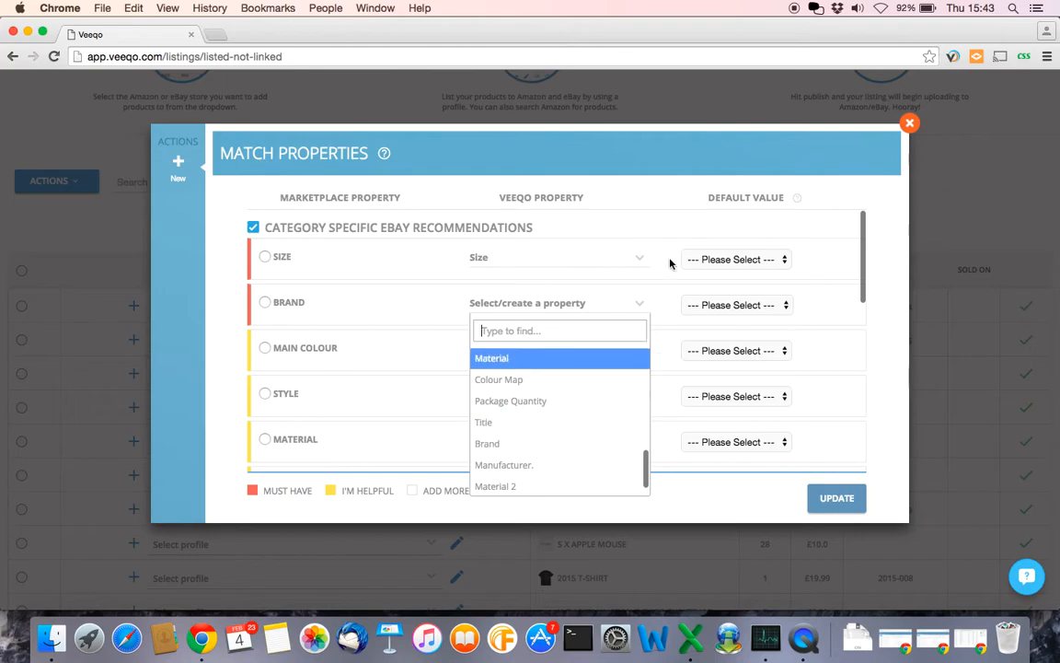
left_click(661, 289)
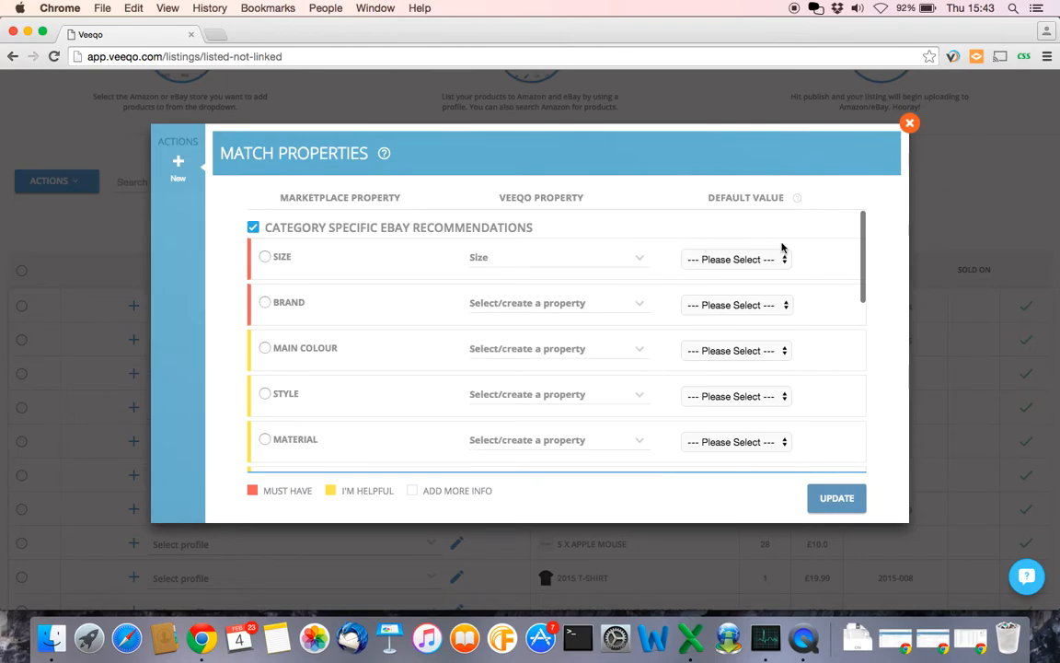
left_click(787, 309)
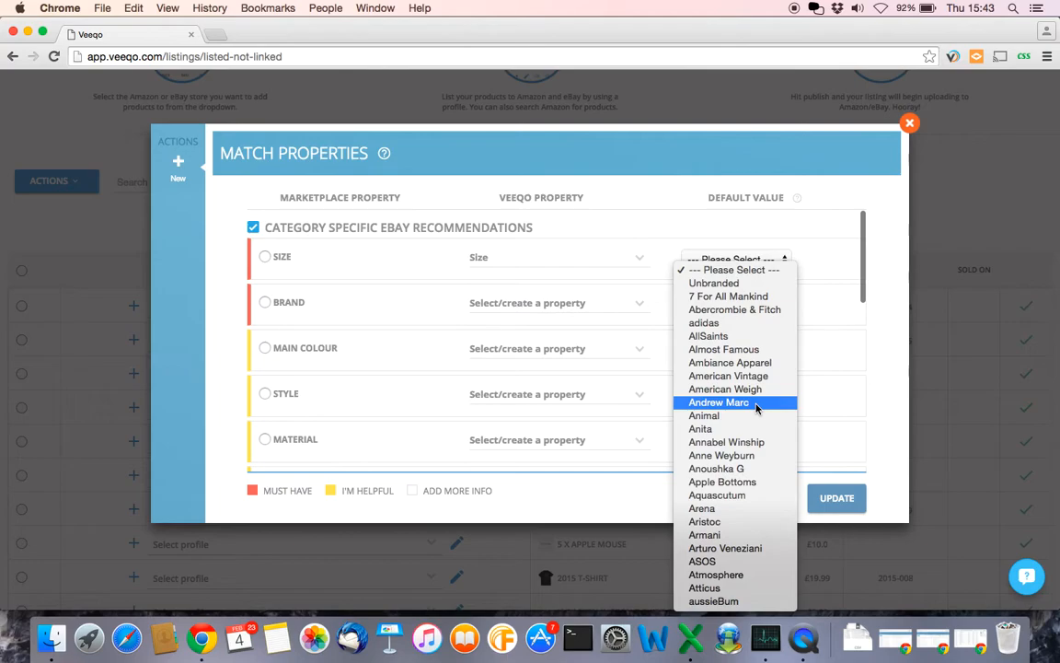
left_click(732, 323)
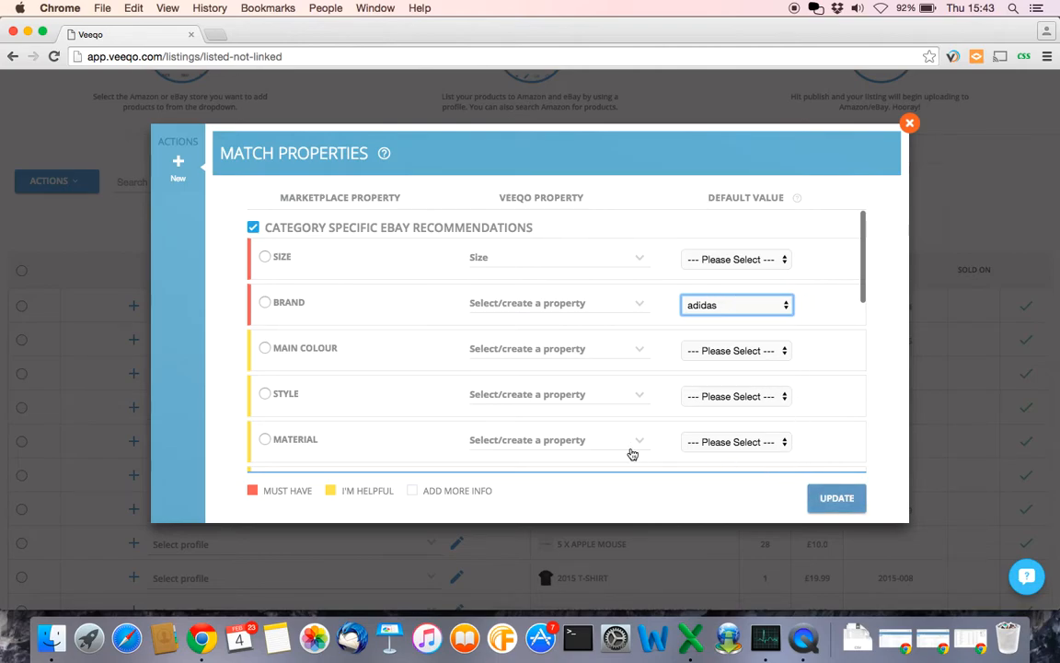
- Map the Material attribute to the Veeqo Material property and save the matches
scroll(307, 400, "down", 2)
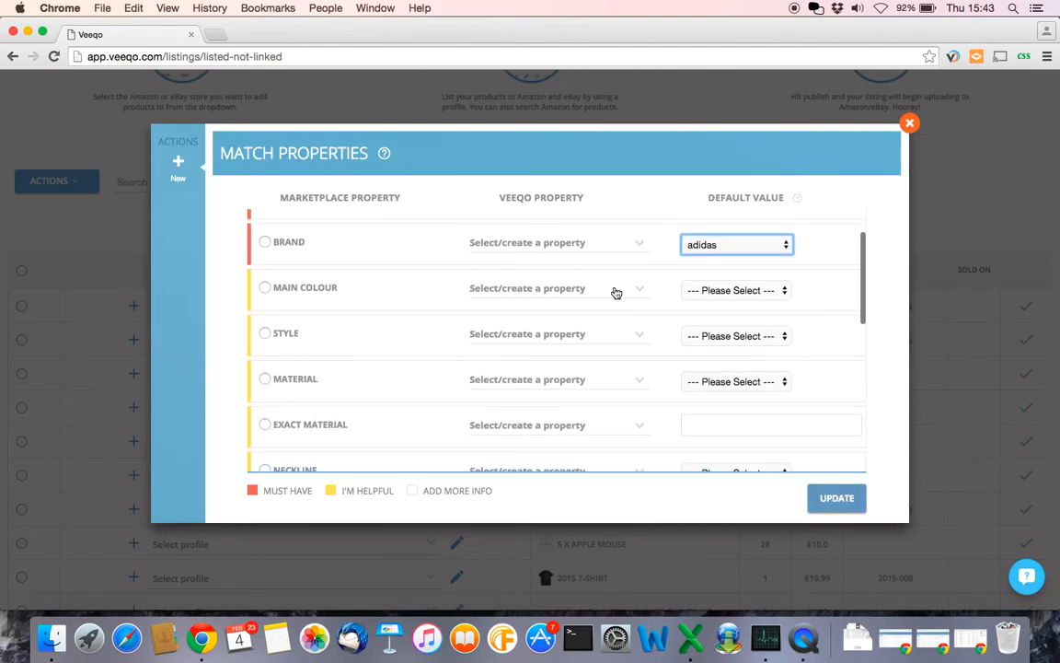
scroll(383, 371, "down", 3)
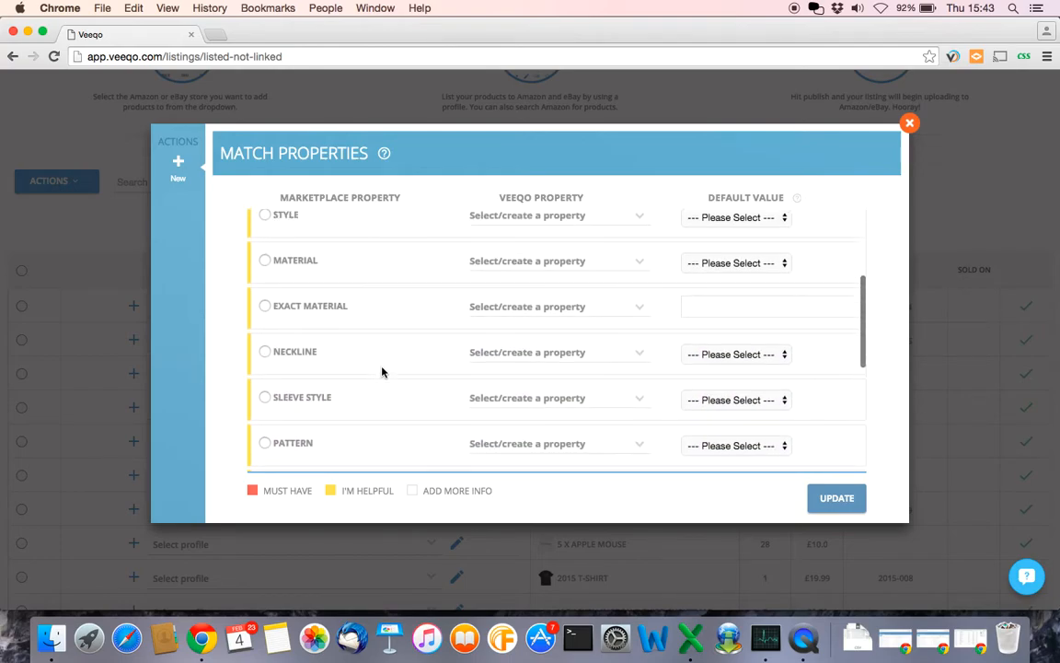
scroll(381, 372, "up", 1)
left_click(635, 283)
scroll(568, 411, "down", 4)
scroll(570, 413, "down", 5)
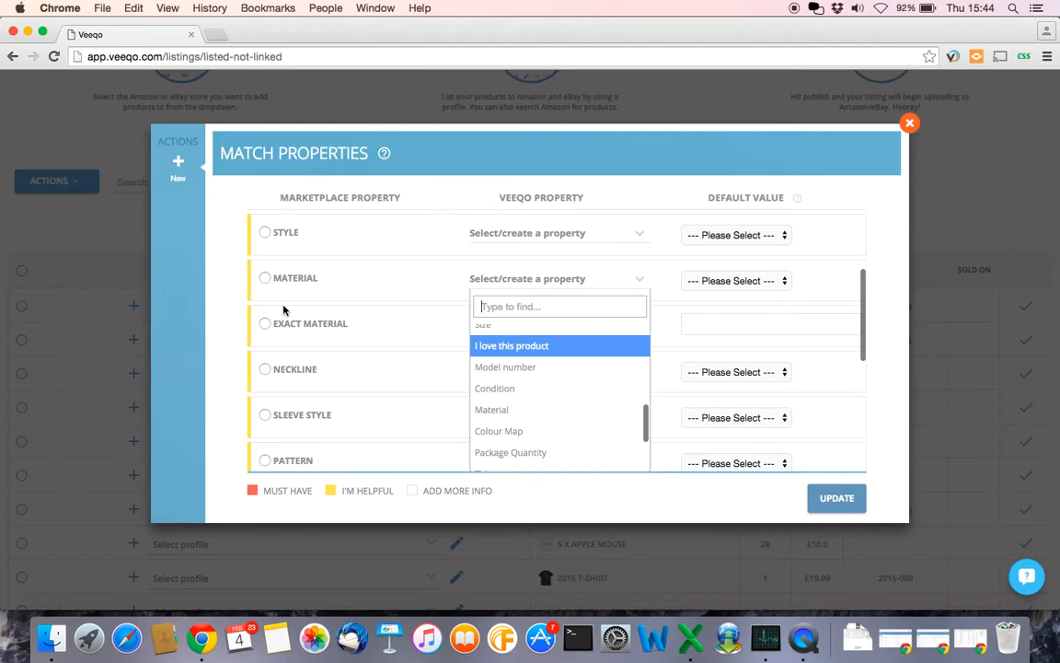
left_click(505, 409)
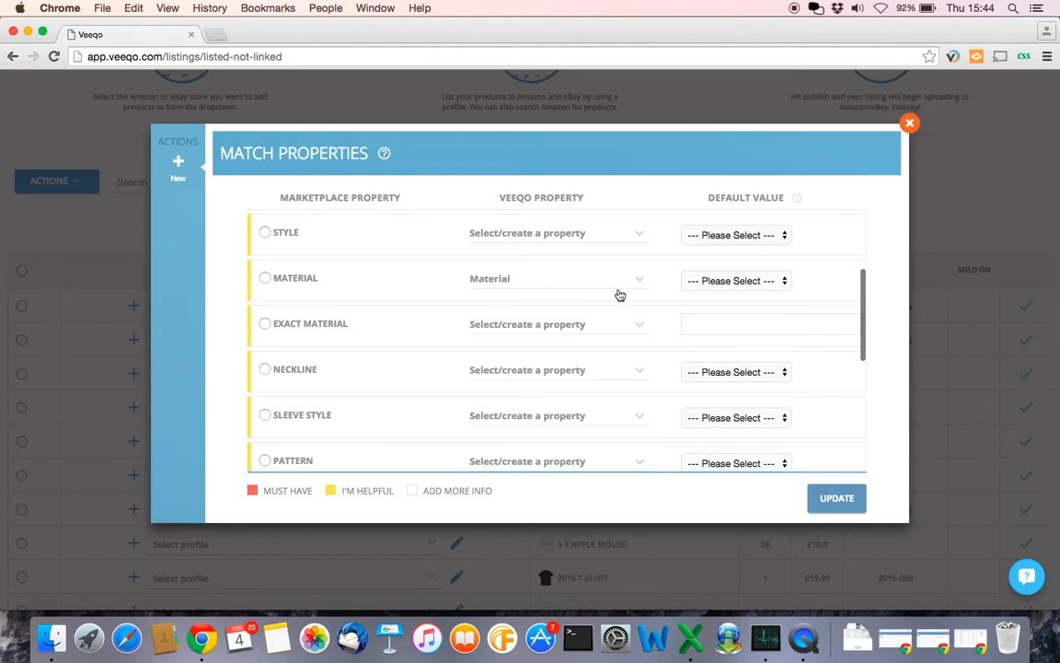
left_click(833, 502)
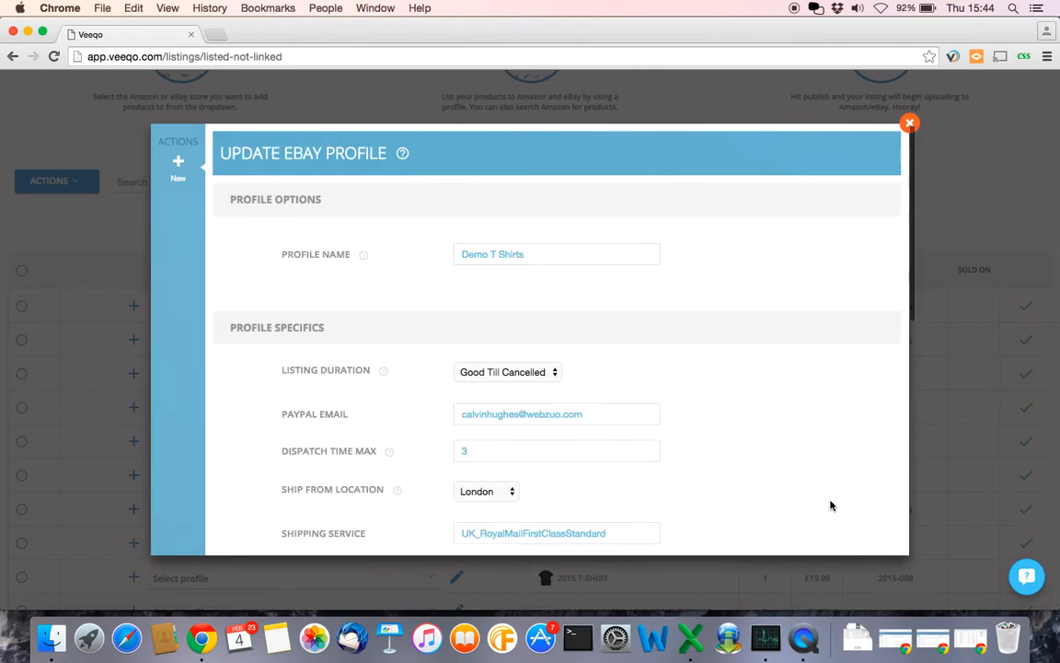
- Save the Demo T Shirts profile, acknowledge the confirmation and close the profile window
scroll(774, 317, "down", 10)
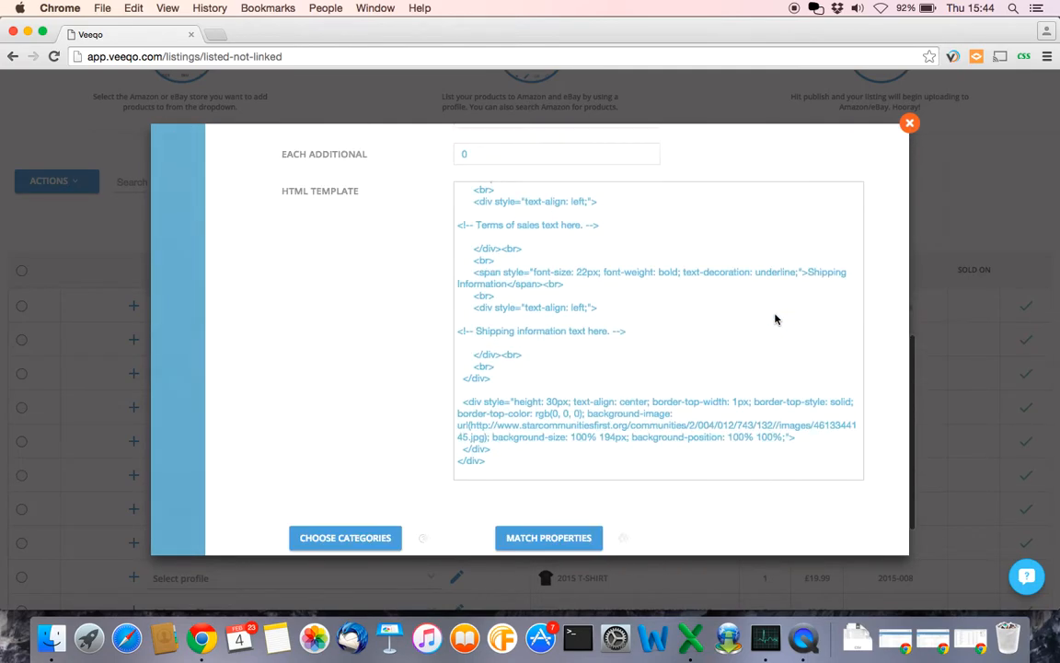
left_click(838, 536)
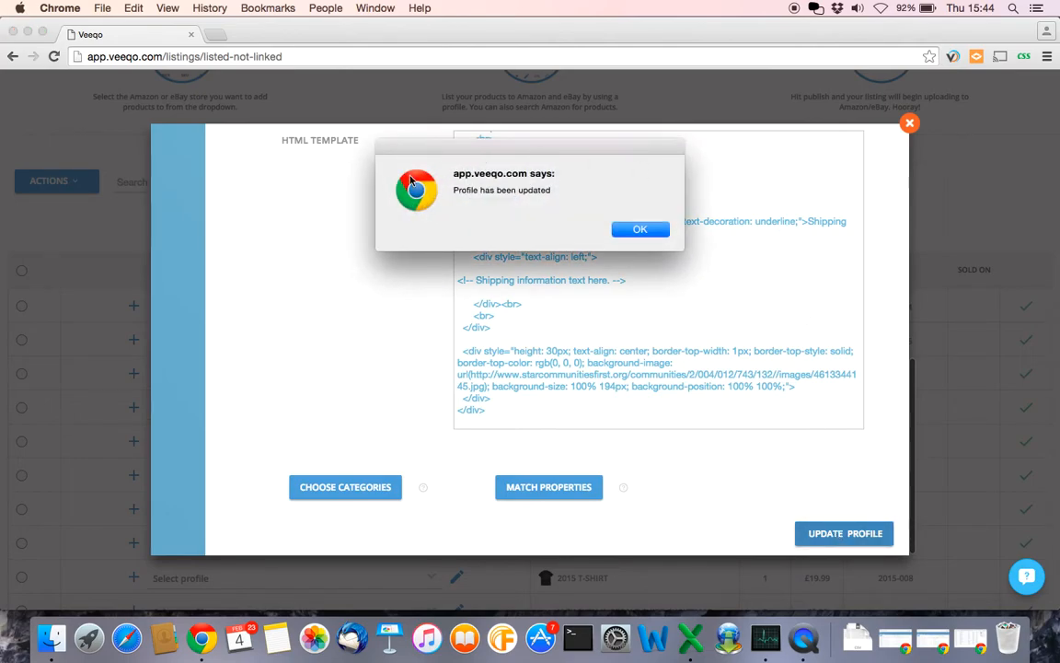
left_click(641, 230)
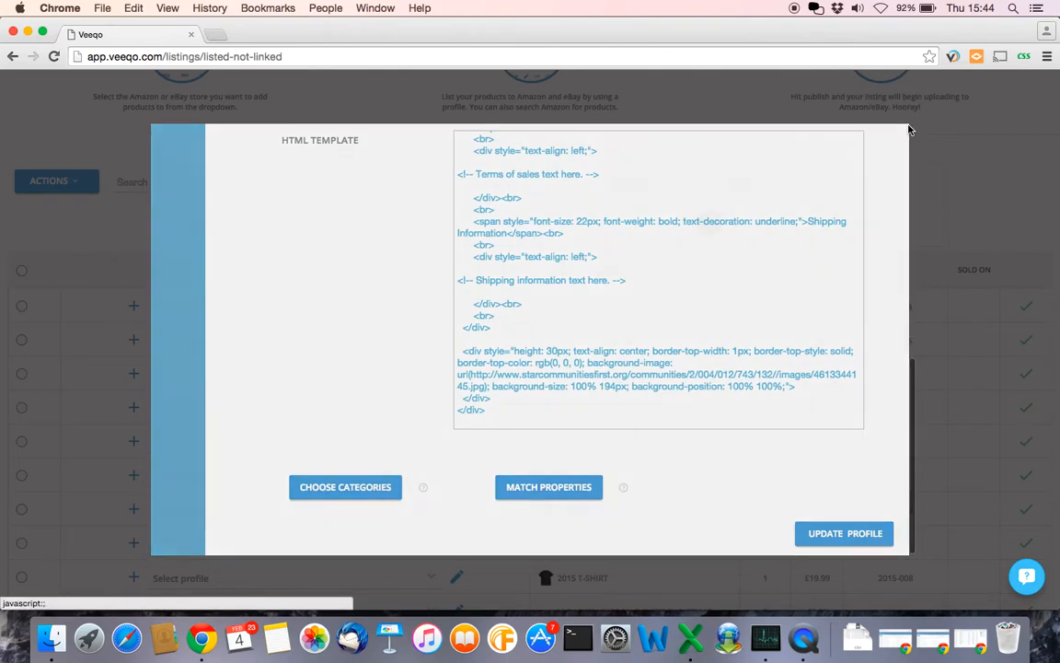
left_click(909, 130)
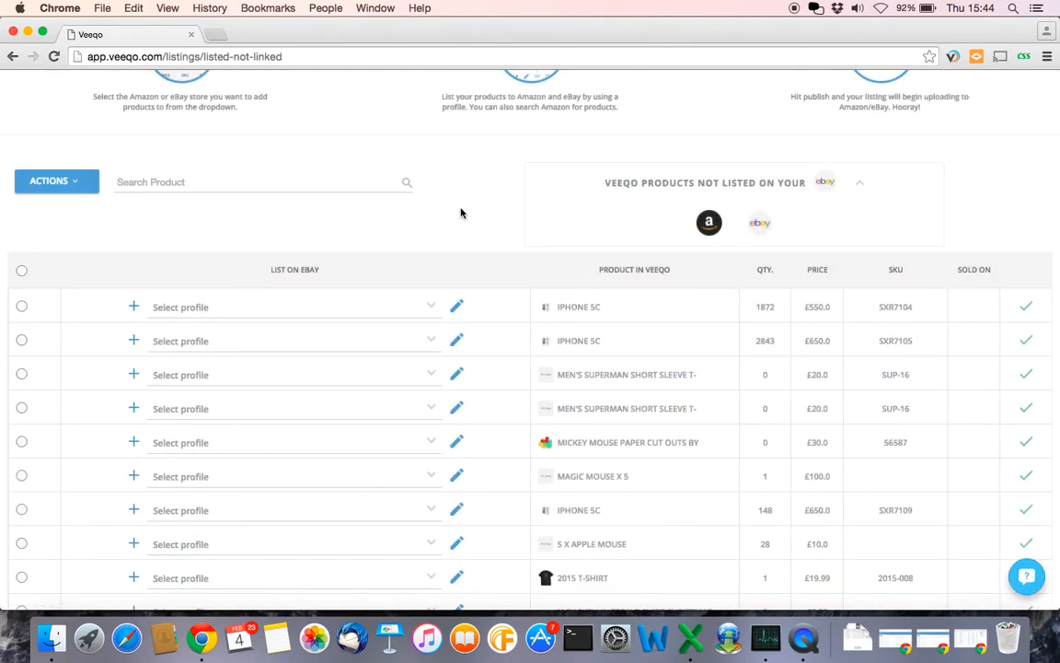
scroll(461, 213, "down", 2)
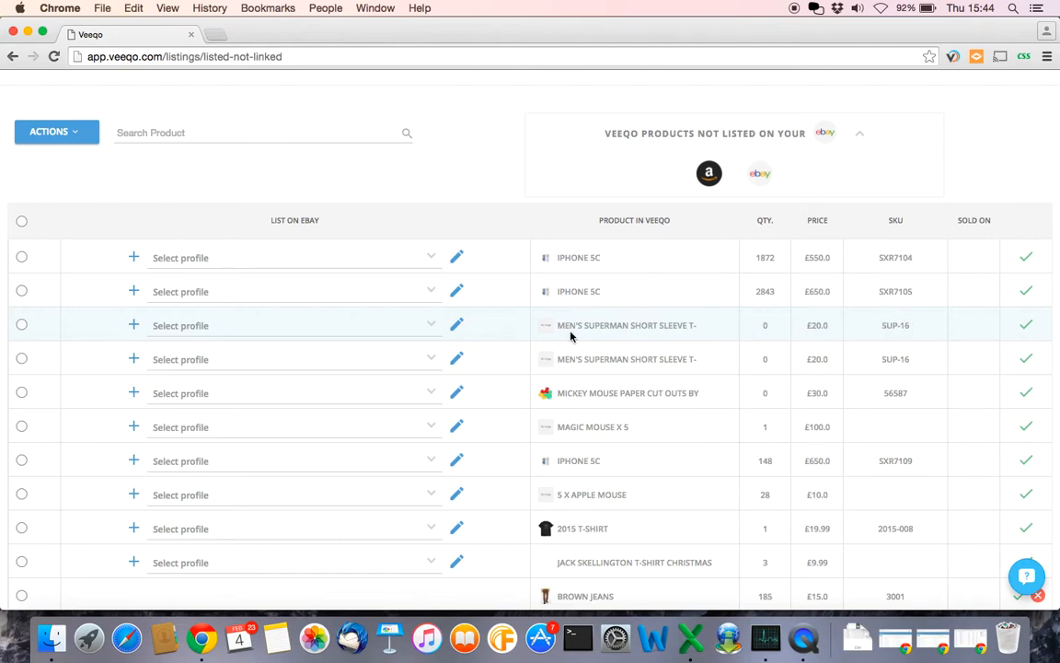
left_click(428, 328)
scroll(325, 416, "down", 10)
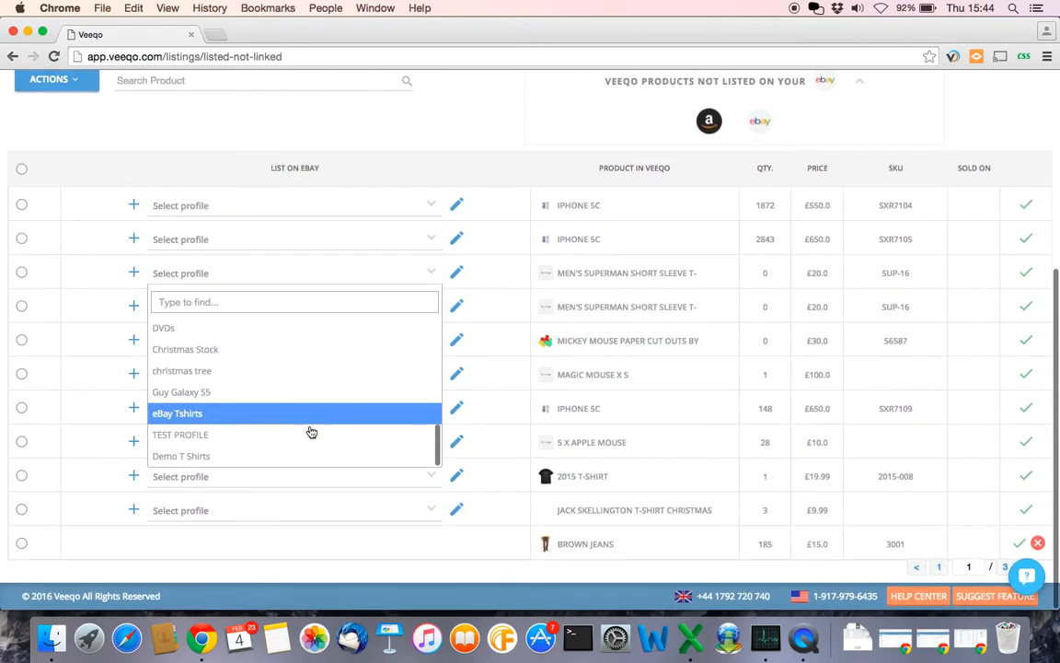
left_click(214, 457)
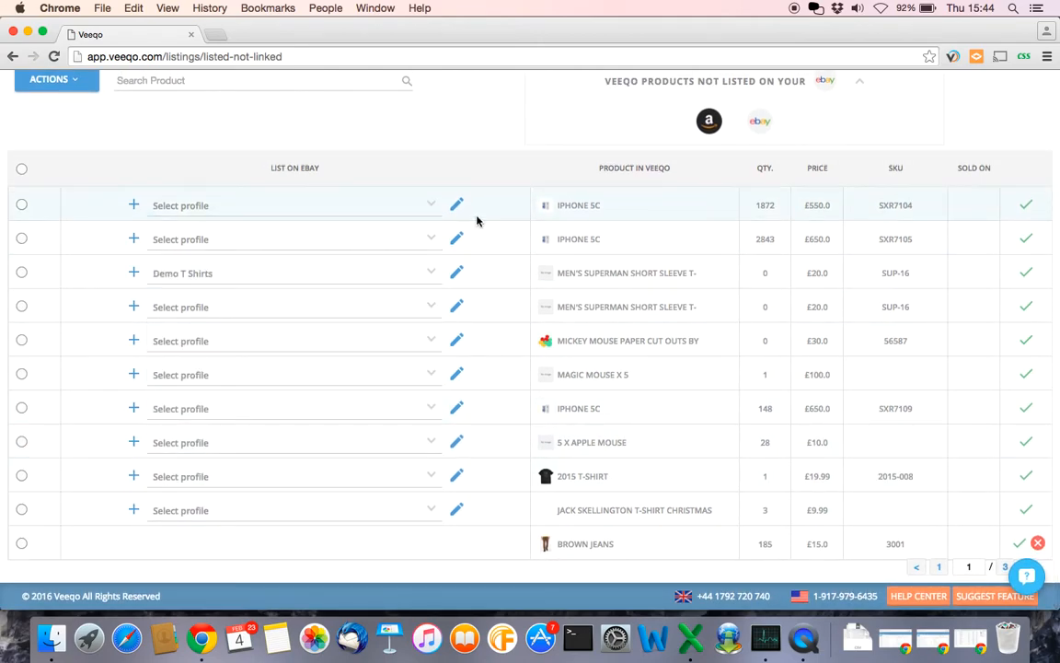
left_click(458, 273)
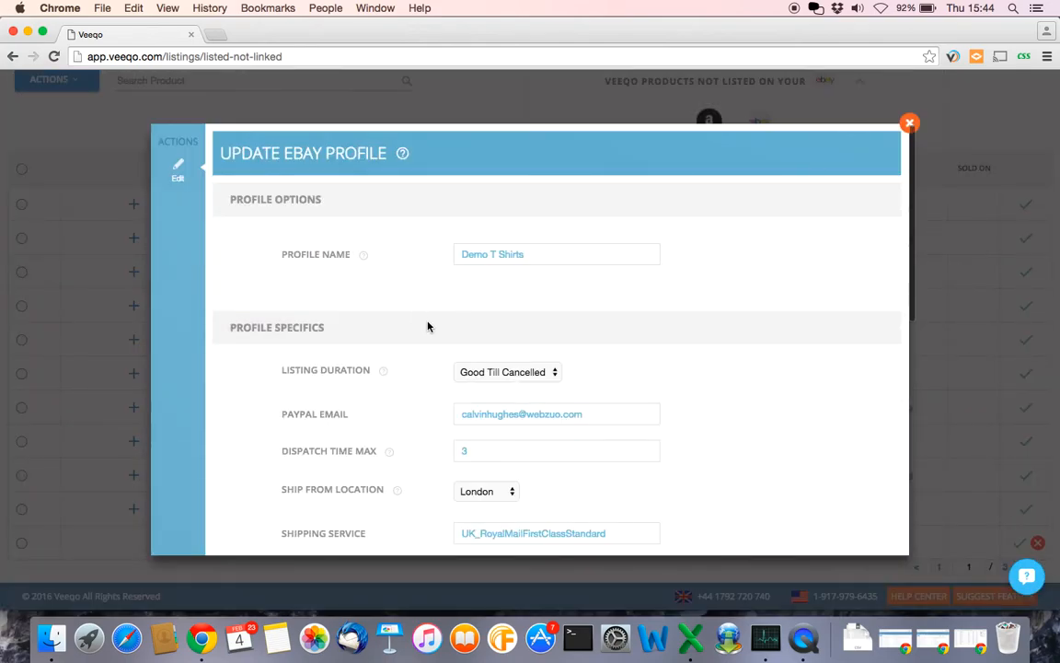
scroll(425, 321, "down", 4)
scroll(764, 229, "up", 3)
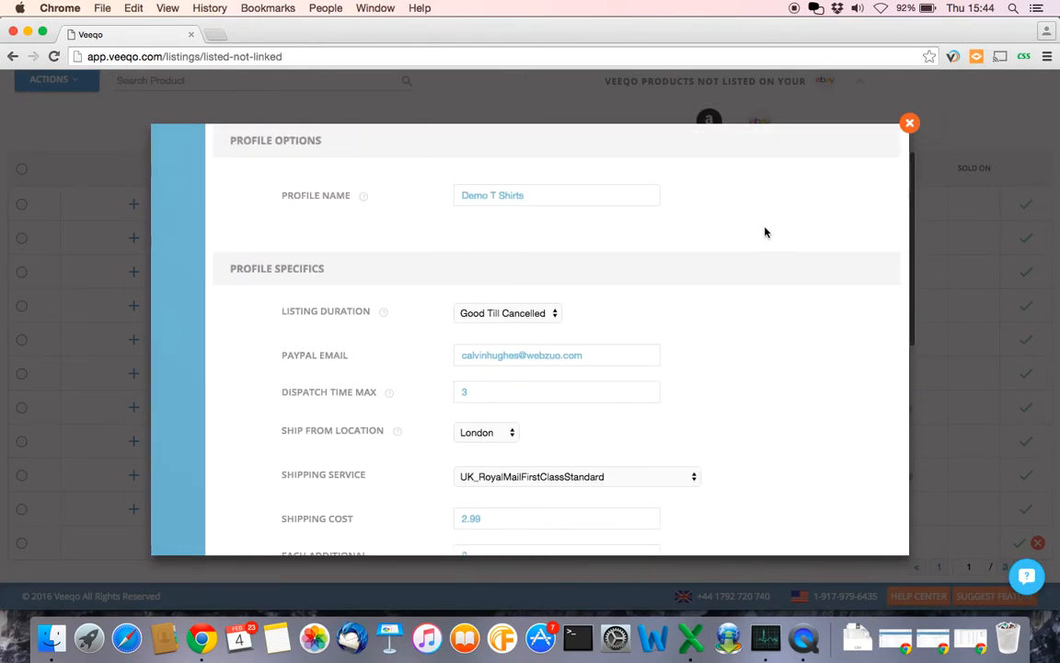
left_click(909, 123)
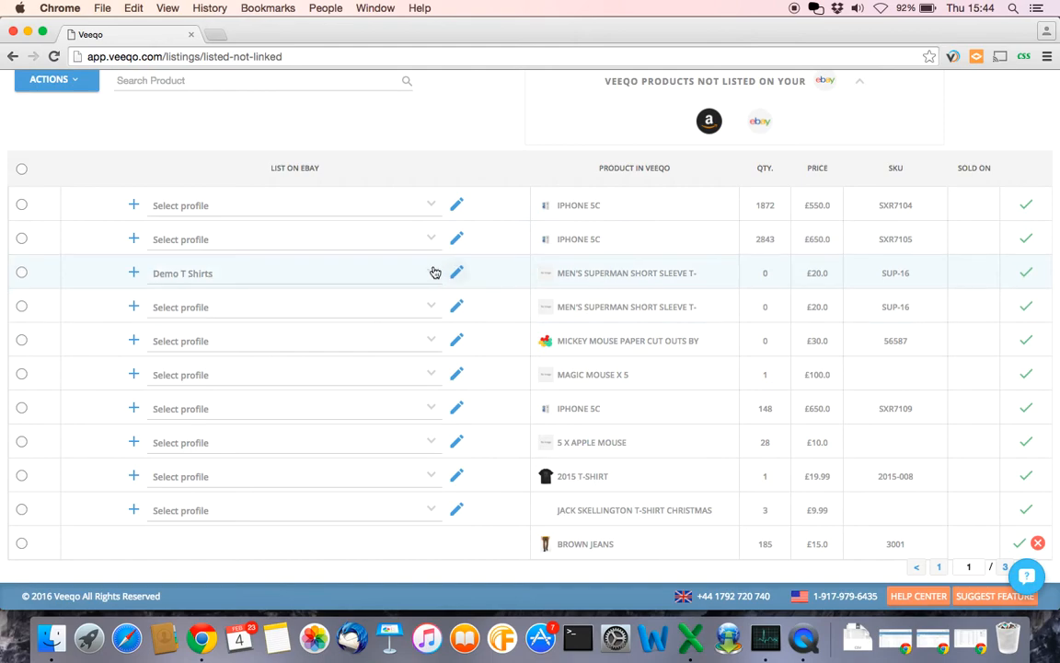
- Publish the first Men's Superman Short Sleeve T-Shirt (SUP-16) row to eBay and await success
left_click(1026, 275)
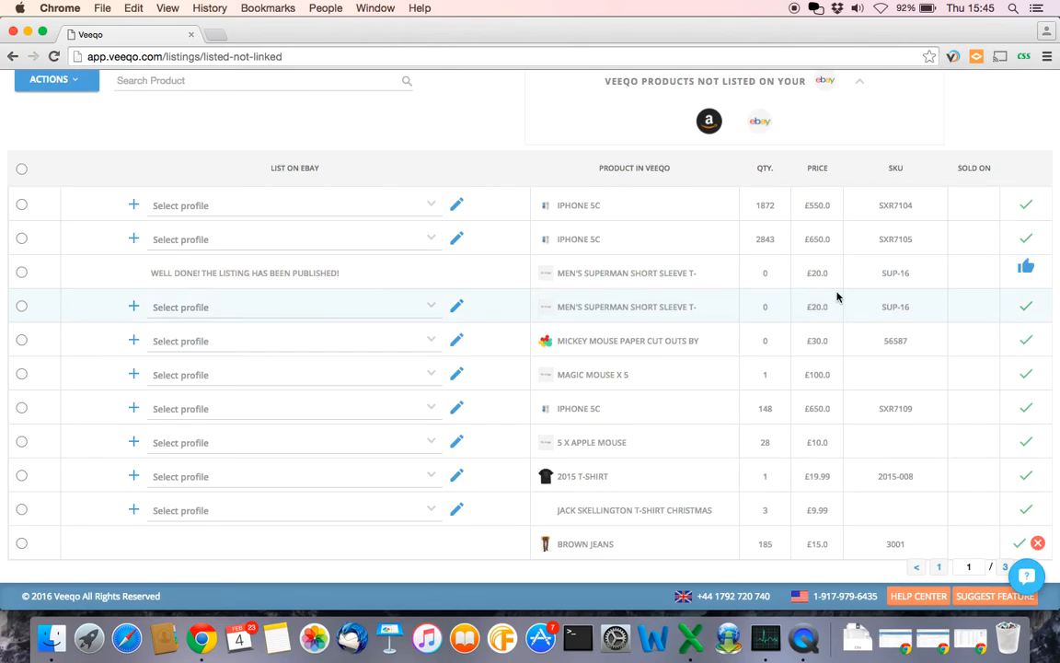
scroll(457, 239, "up", 2)
scroll(463, 236, "down", 2)
- Select all products except the published Superman T-shirt, giving the first iPhone 5C eBay UK and the second Marc eBay
scroll(224, 240, "up", 3)
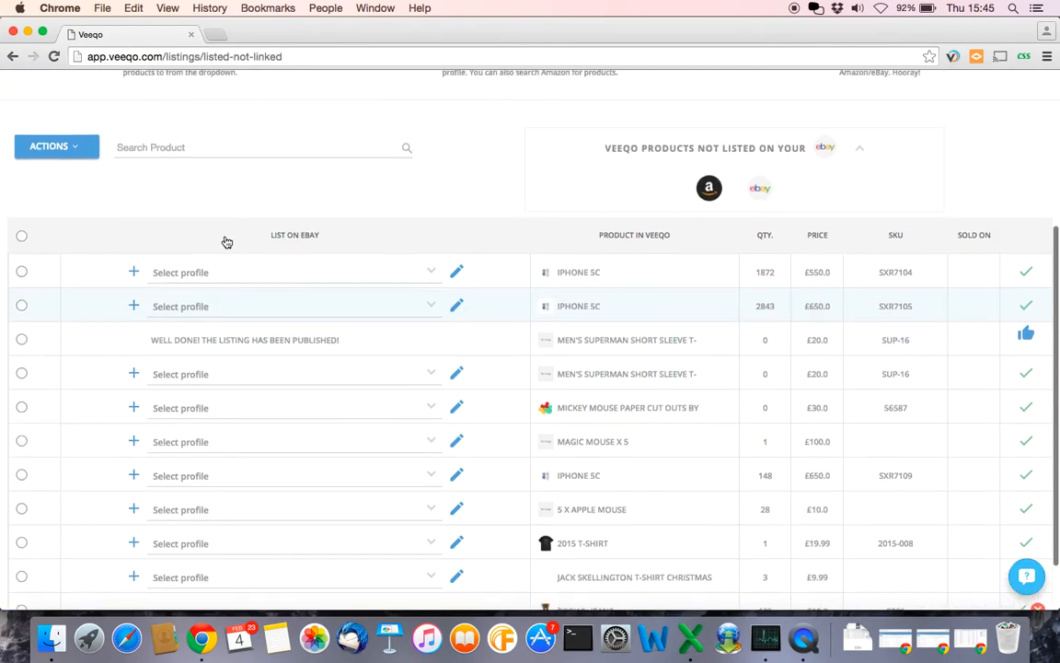
scroll(66, 316, "down", 1)
left_click(22, 208)
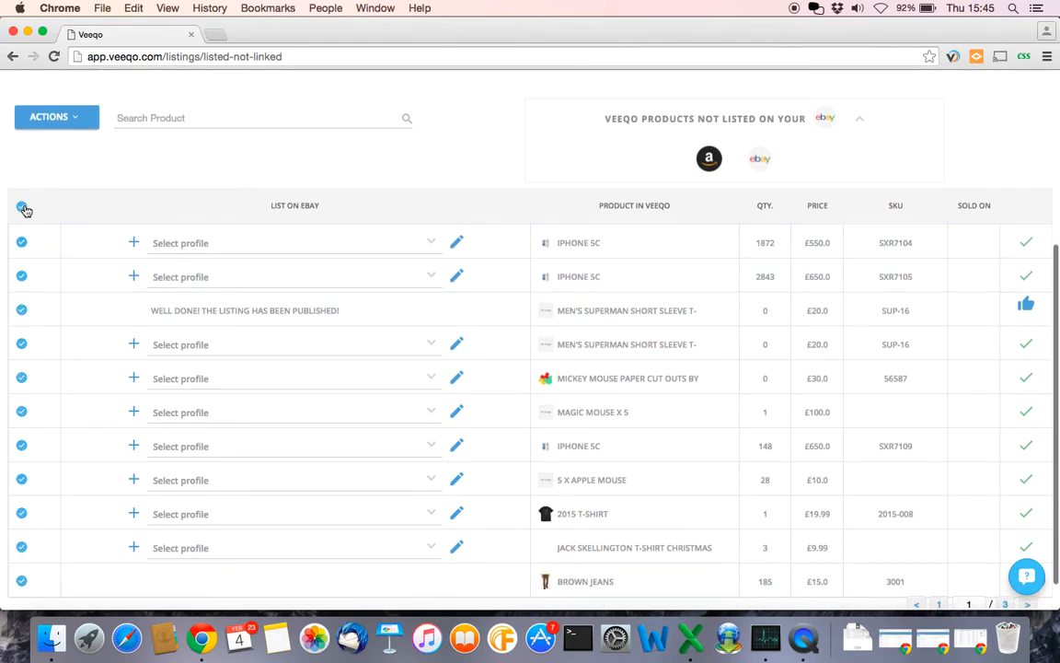
left_click(22, 310)
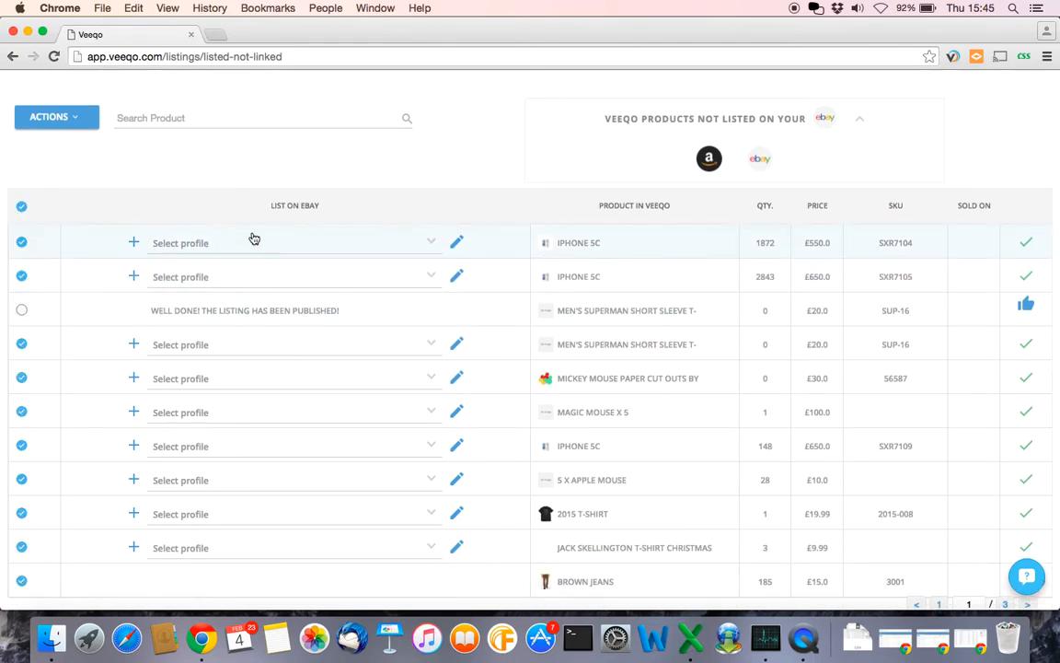
left_click(415, 247)
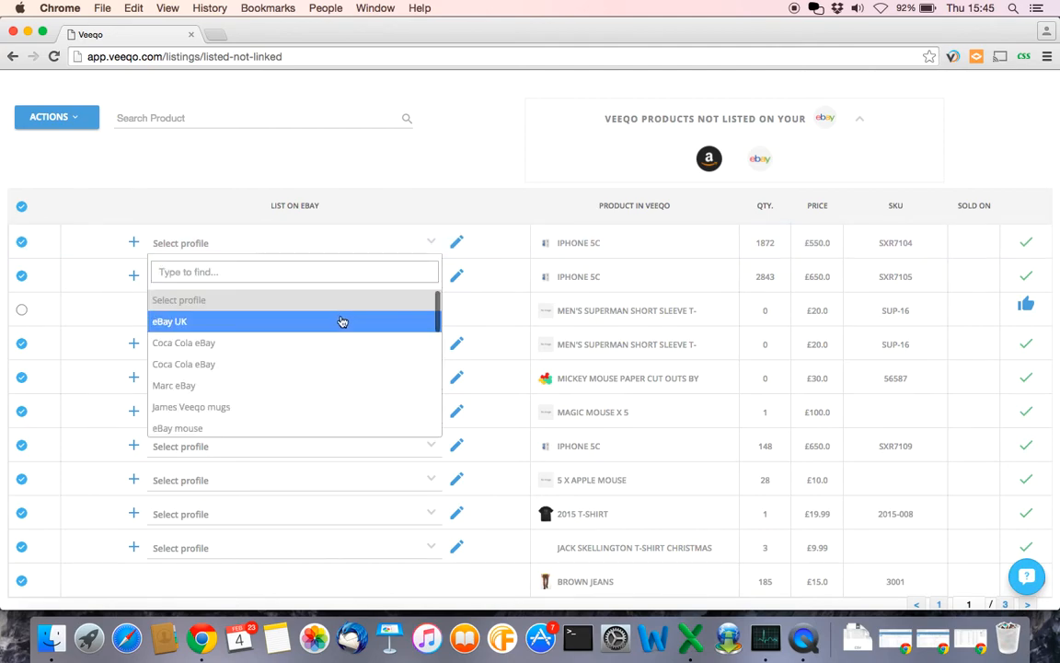
left_click(344, 317)
left_click(418, 276)
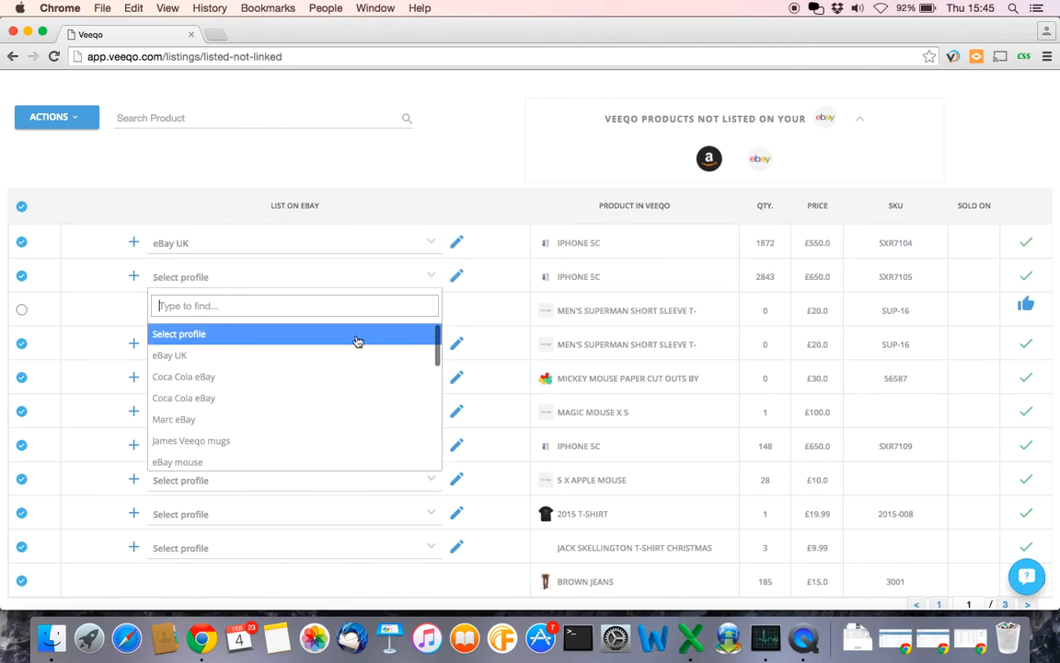
left_click(272, 423)
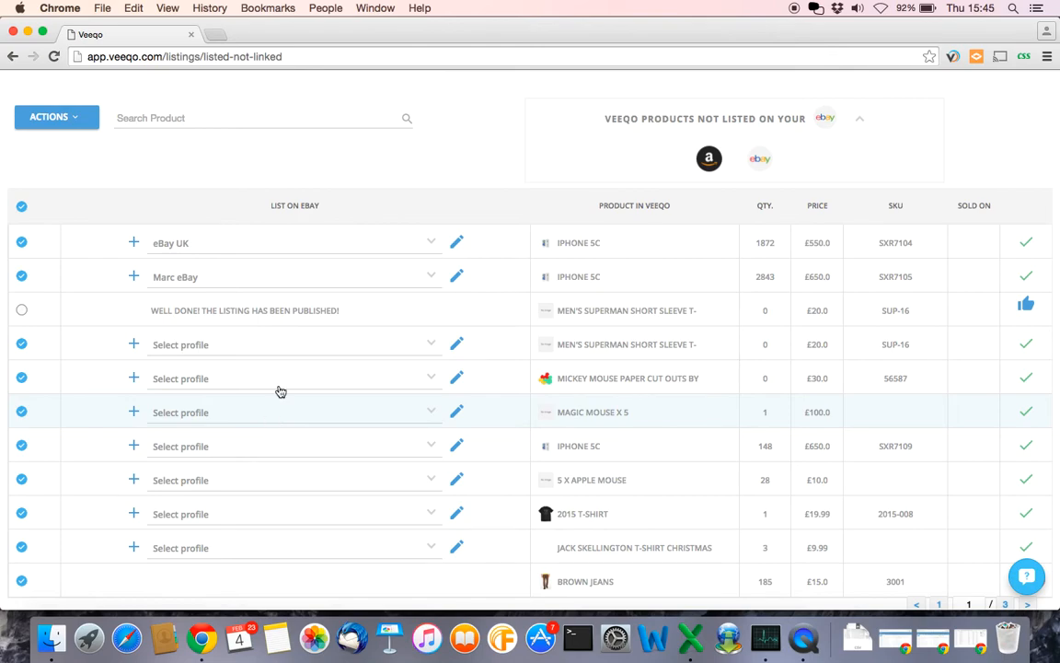
- Deselect every other product so only the two iPhone 5C rows stay selected
left_click(22, 343)
left_click(20, 378)
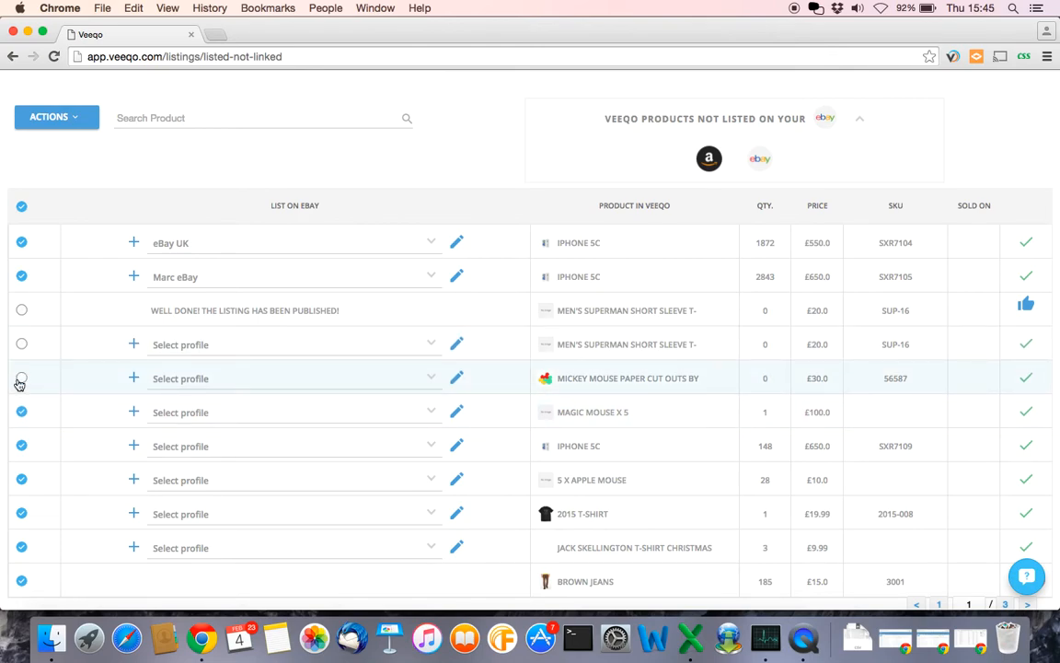
left_click(21, 411)
left_click(21, 446)
left_click(21, 479)
left_click(21, 514)
left_click(21, 548)
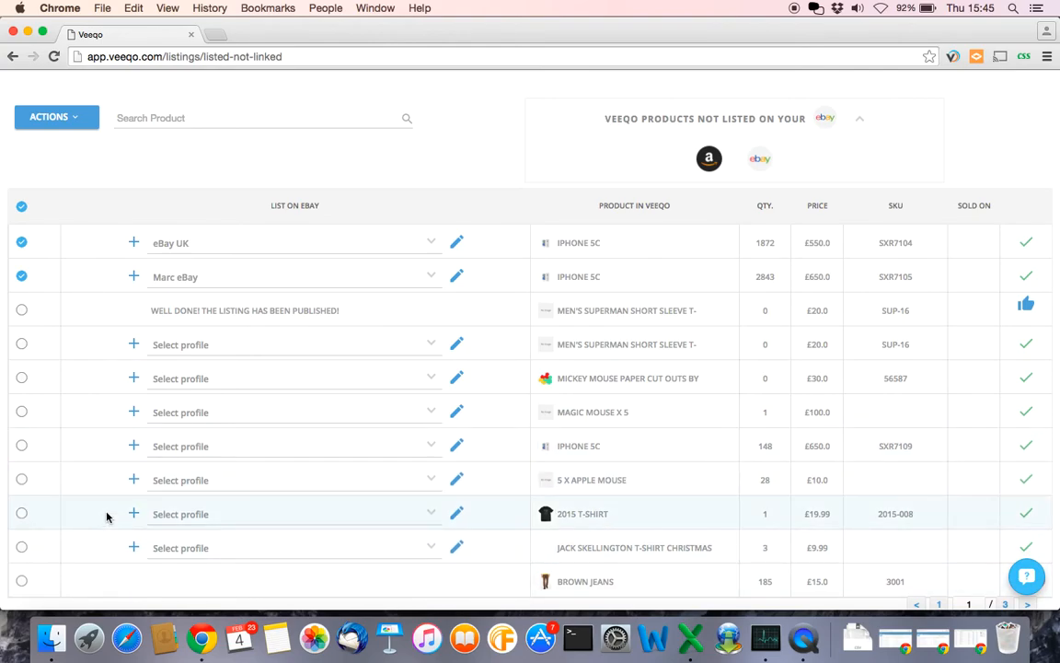
scroll(107, 513, "down", 2)
scroll(107, 513, "up", 5)
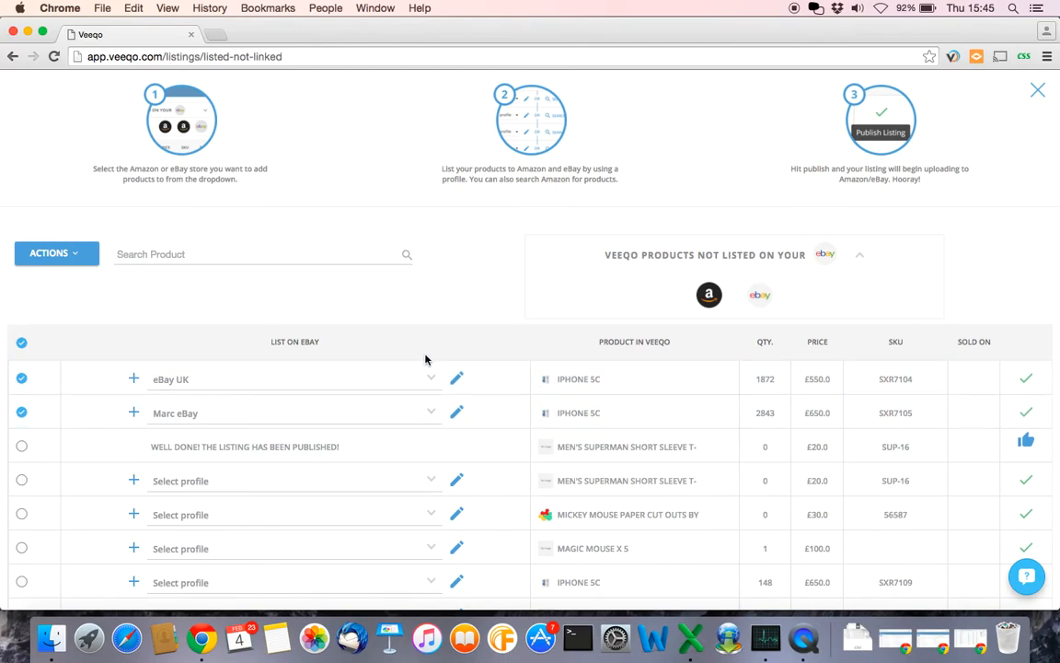
- Run Publish Selected on both iPhone 5C listings and review the monthly selling-limit errors returned
left_click(88, 248)
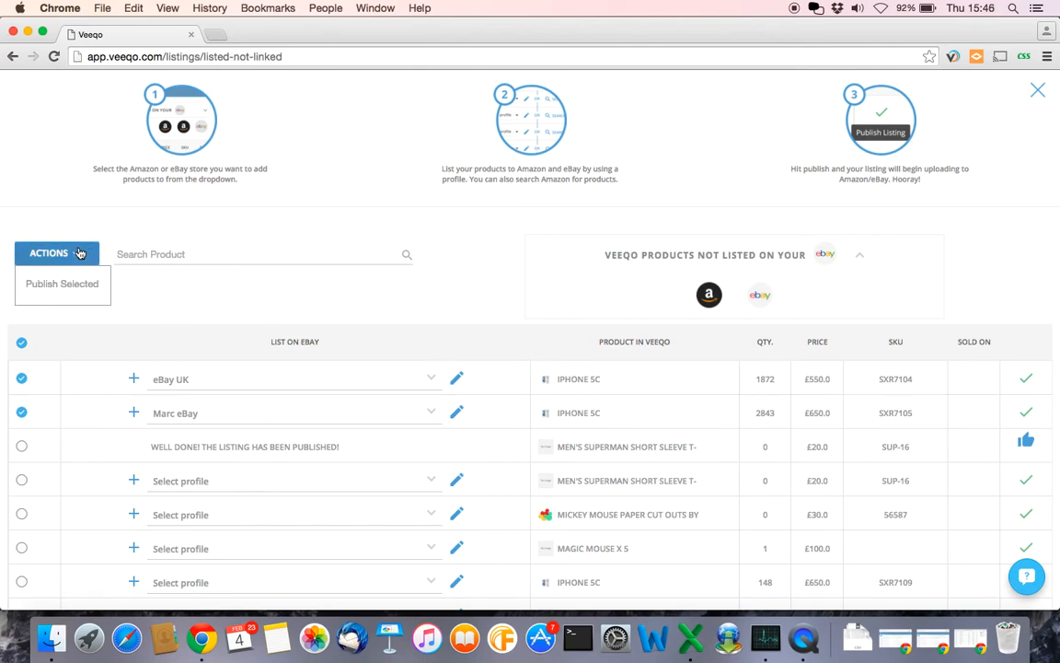
left_click(65, 285)
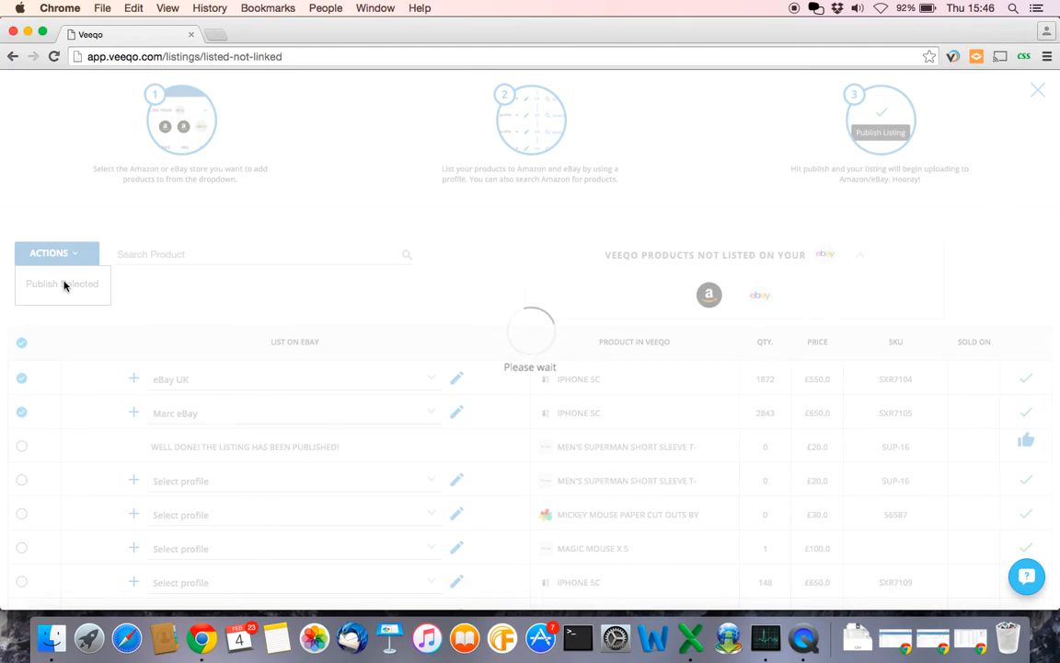
left_click(65, 285)
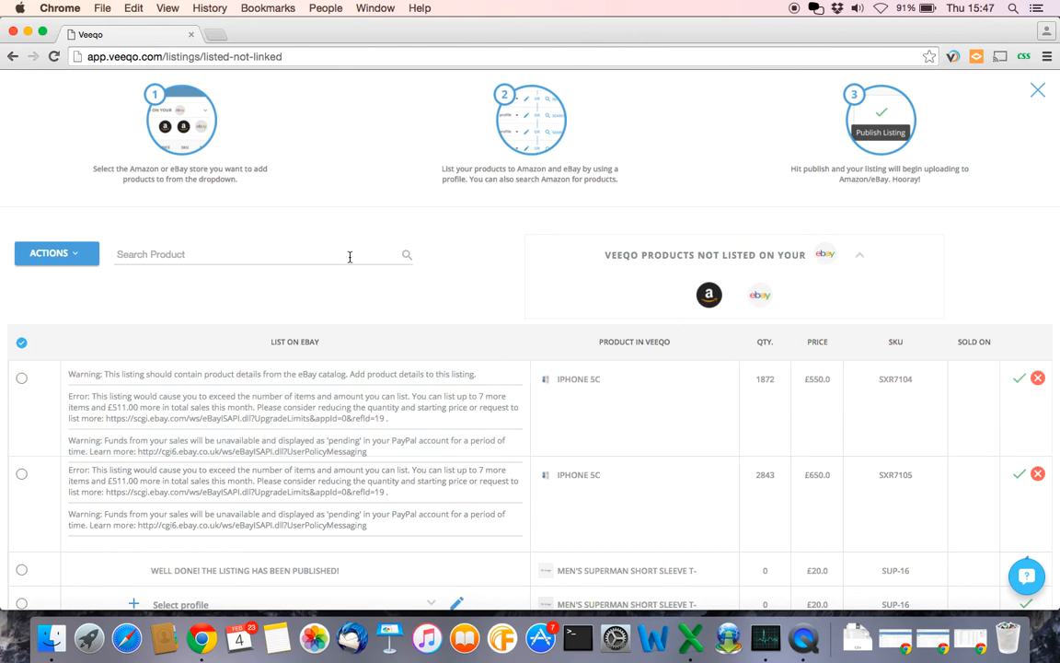
scroll(349, 256, "up", 5)
scroll(350, 256, "down", 1)
scroll(350, 257, "up", 1)
scroll(349, 257, "down", 5)
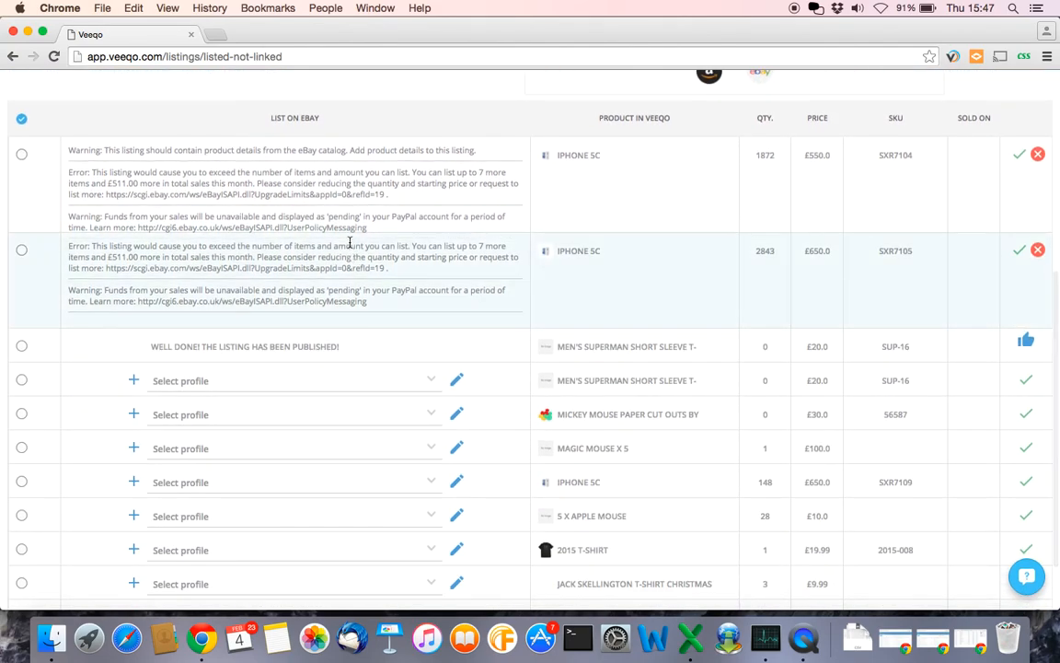
scroll(349, 243, "up", 5)
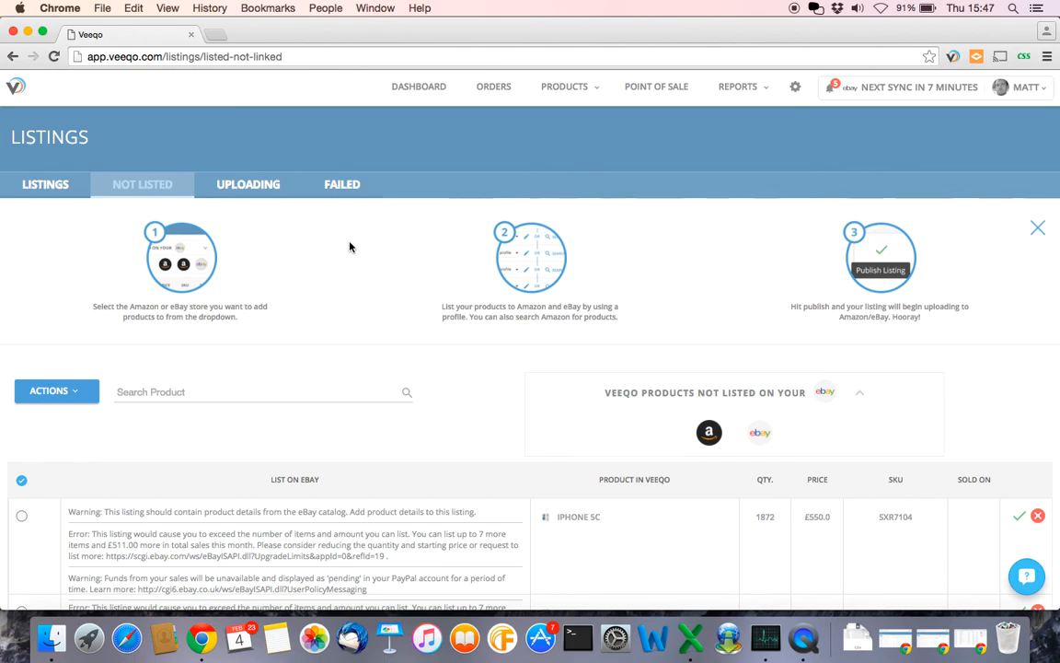
- Start a new Veeqo Team support conversation and begin typing 'I need help with eBay Lister'
left_click(1028, 576)
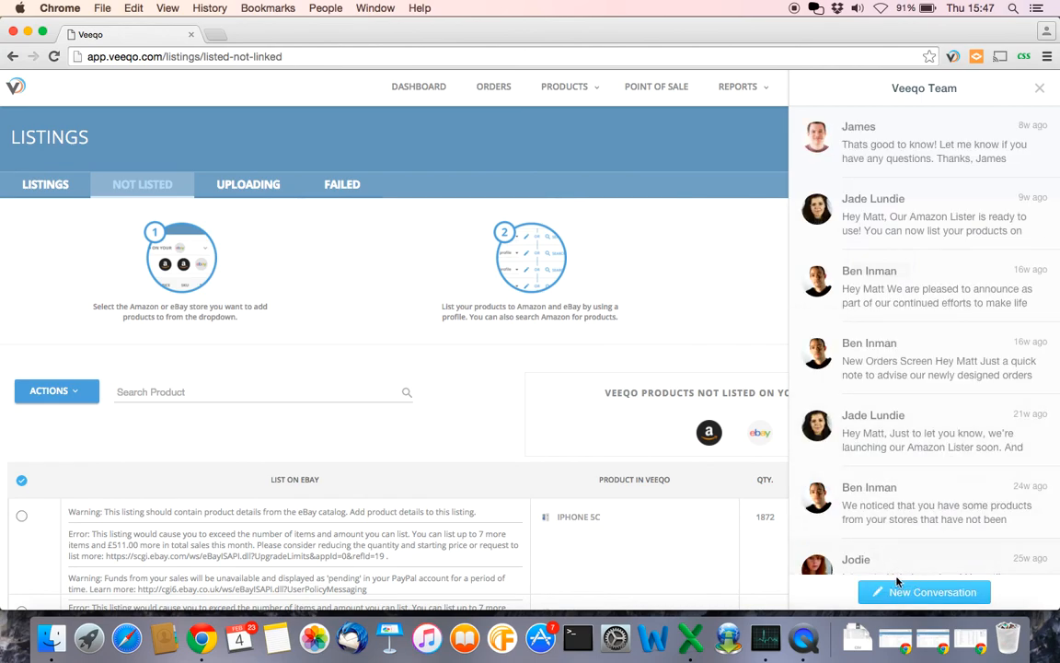
left_click(900, 592)
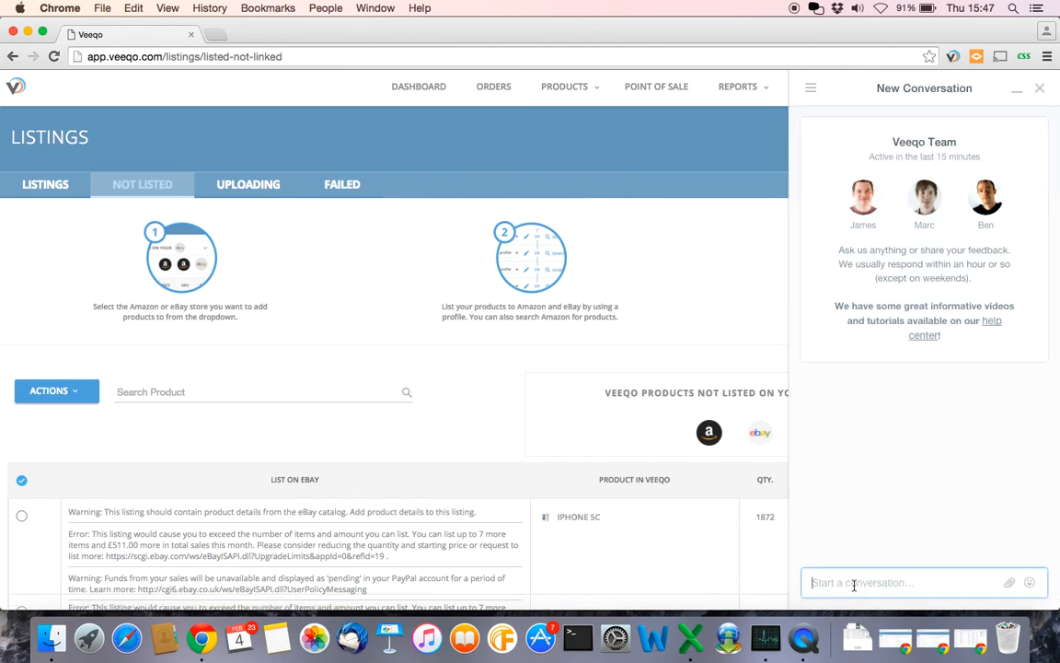
type("I need help with eBay Lister")
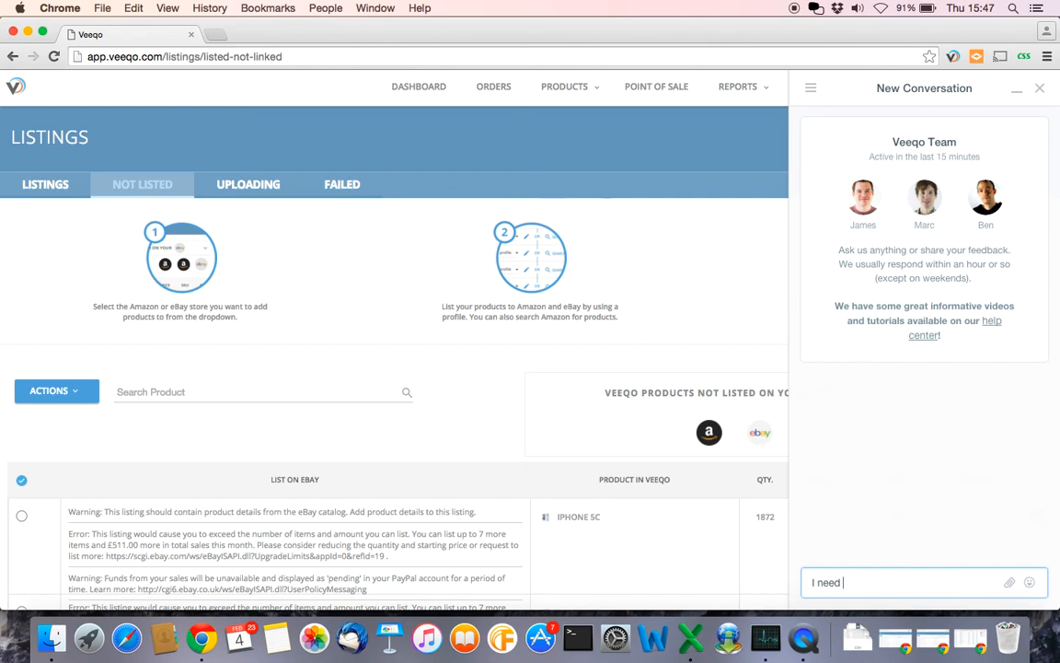